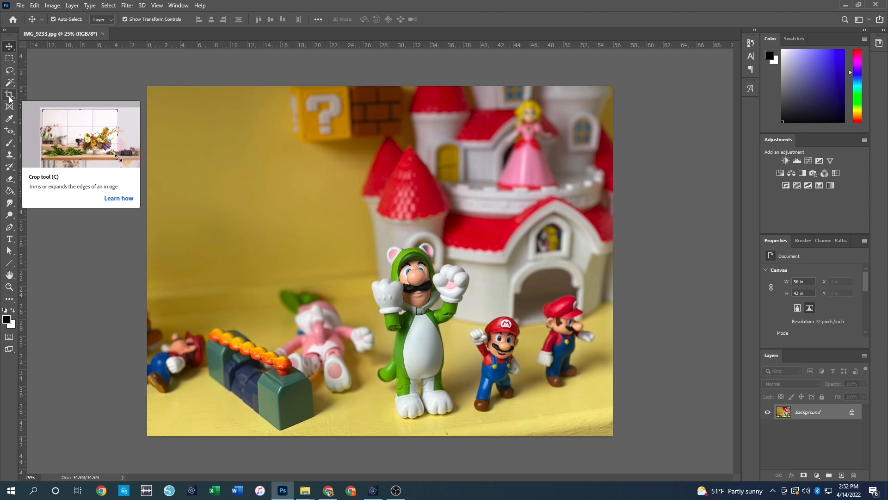
# - Start the Crop tool in Ratio mode, clear the existing ratio values, and set a 2 : 3 crop ratio
pyautogui.click(10, 98)
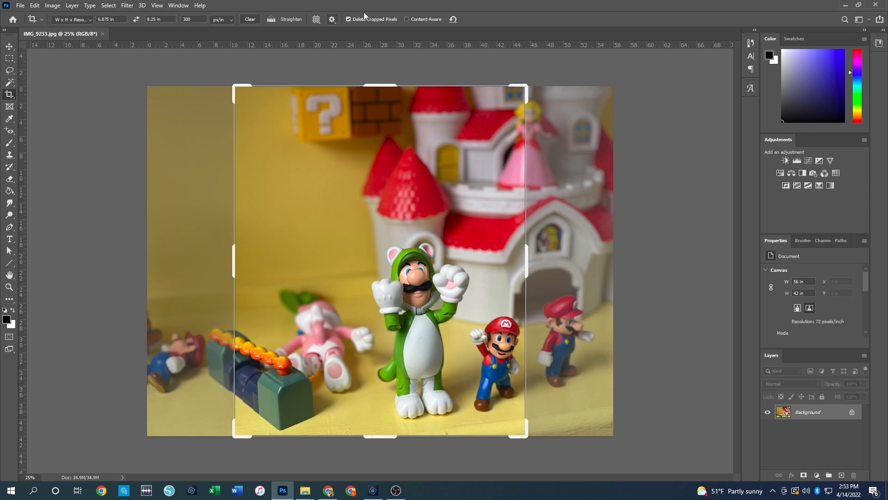
pyautogui.click(89, 20)
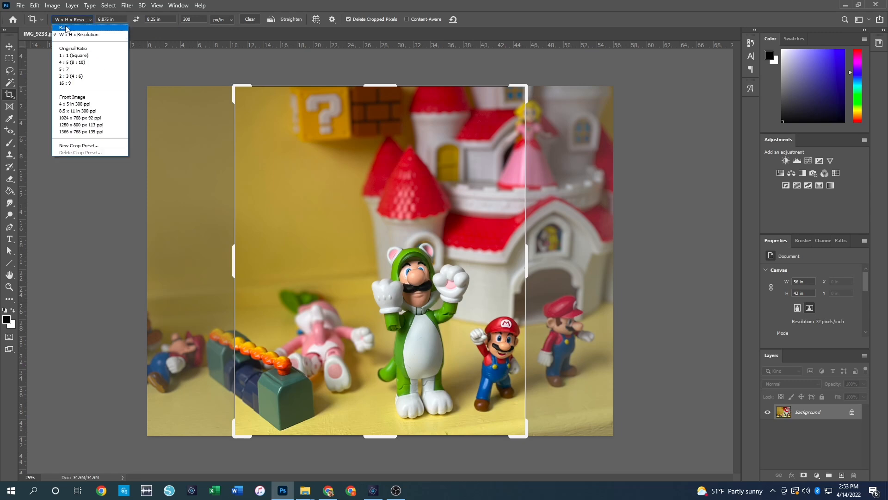
pyautogui.click(77, 28)
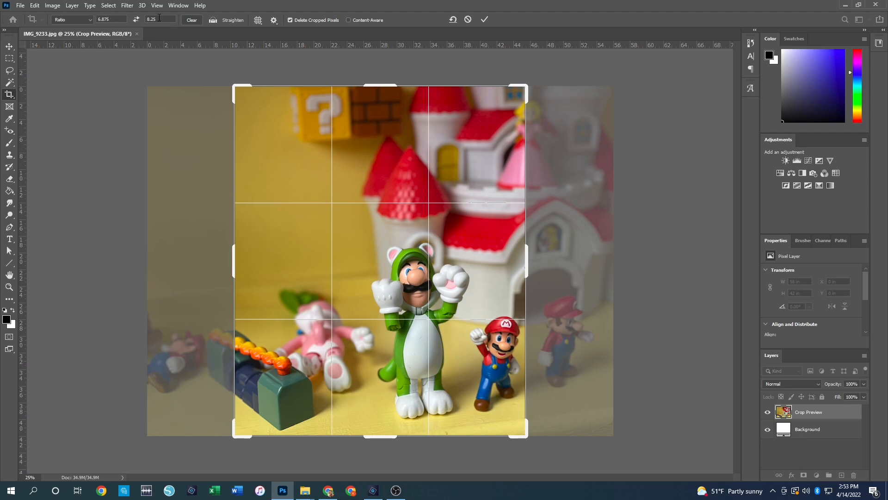
pyautogui.click(194, 21)
pyautogui.click(114, 20)
pyautogui.write('3')
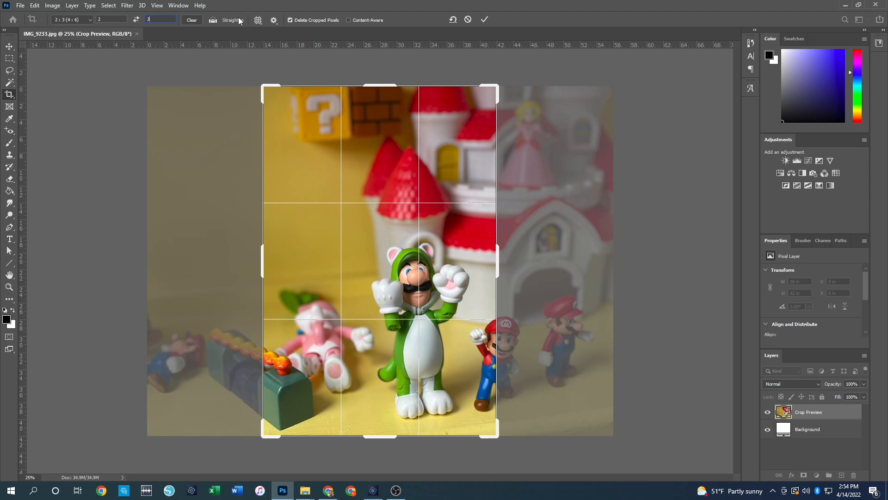
# - Change the crop ratio to 6 : 4 and shift the photo upward so the figures' feet fall inside the frame
pyautogui.press('BackSpace')
pyautogui.click(102, 20)
pyautogui.moveTo(102, 20); pyautogui.dragTo(42, 22)
pyautogui.write('4')
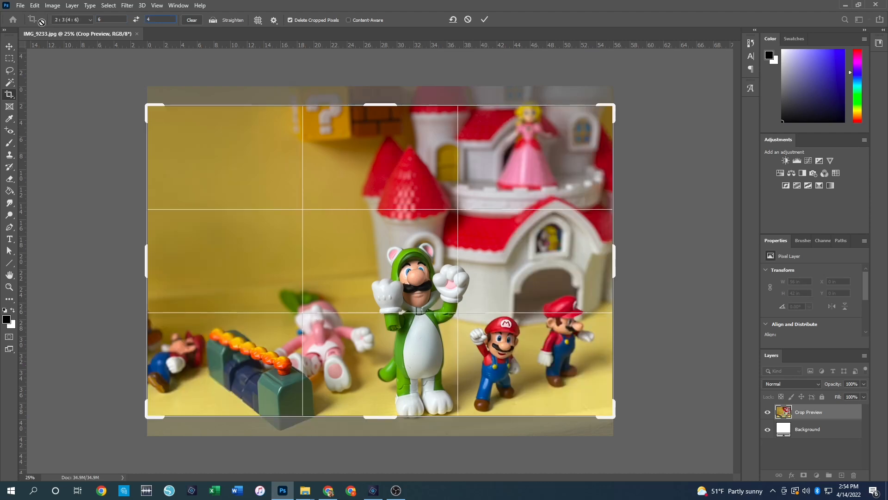
pyautogui.moveTo(441, 302); pyautogui.dragTo(436, 278)
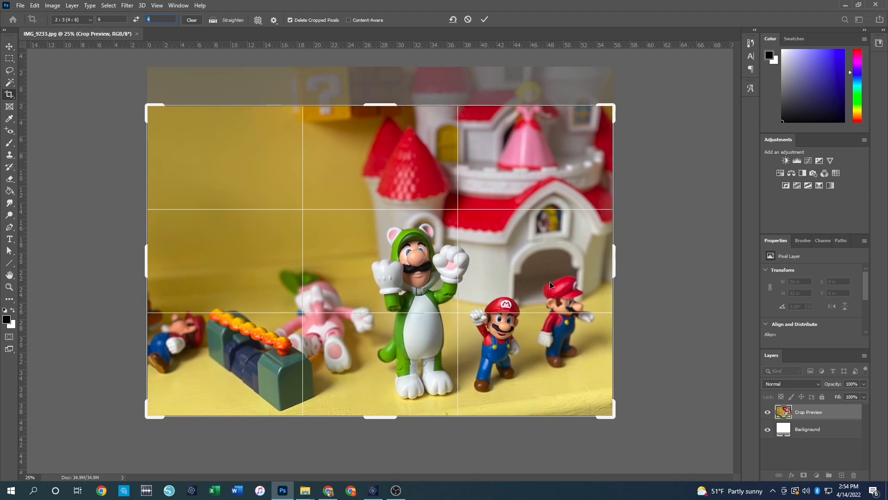
# - Reapply the 2 : 3 (4 : 6) crop preset, switch back to Ratio, and clear the ratio values
pyautogui.click(88, 21)
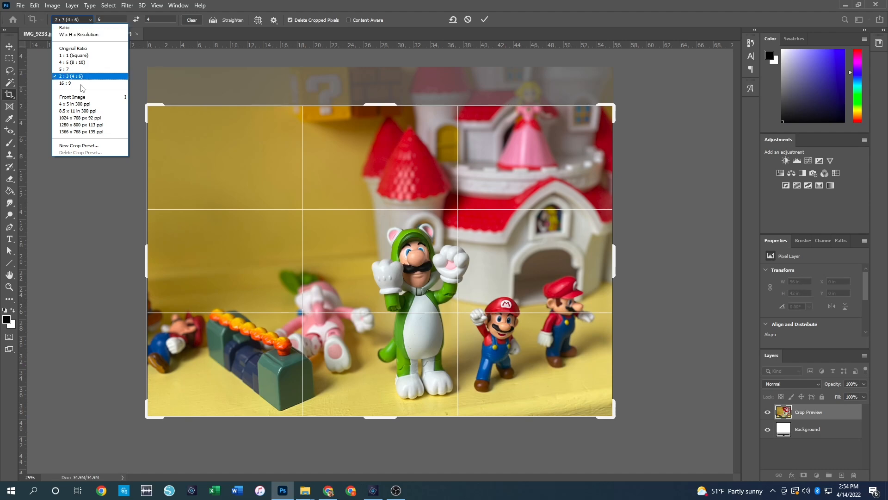
pyautogui.click(89, 20)
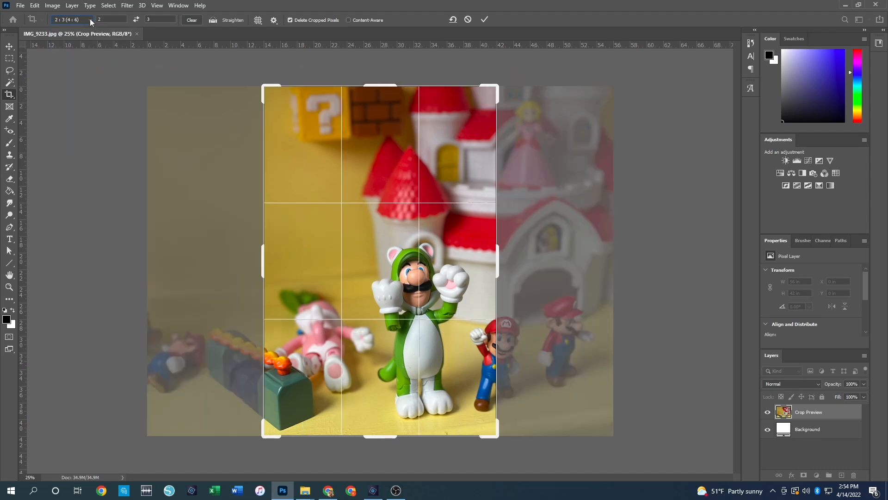
pyautogui.click(90, 21)
pyautogui.click(67, 29)
pyautogui.click(191, 21)
# - Choose the Original Ratio crop preset, shrink the frame from its upper edge, and enlarge it back to the full 56 by 42 in image
pyautogui.click(91, 20)
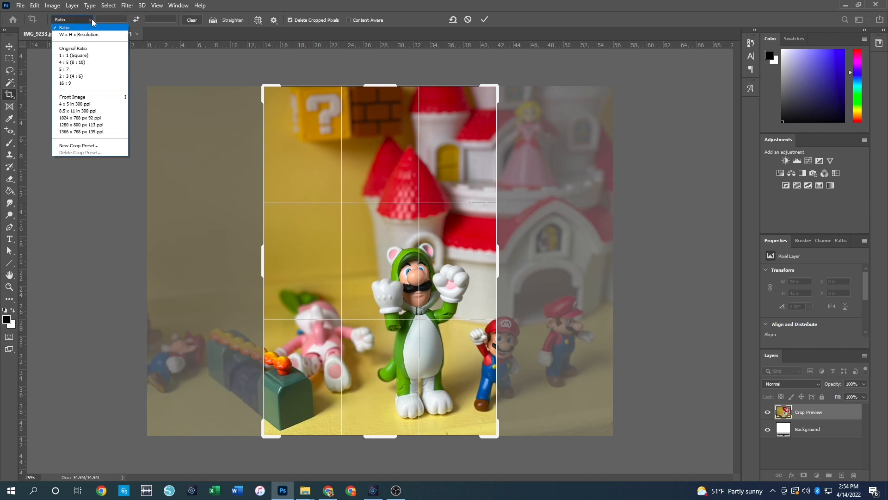
pyautogui.click(86, 50)
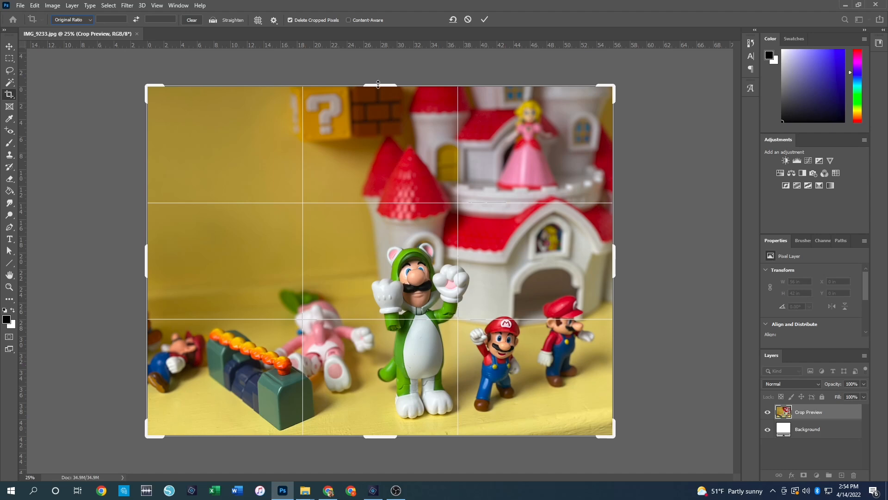
pyautogui.moveTo(381, 83); pyautogui.dragTo(399, 135)
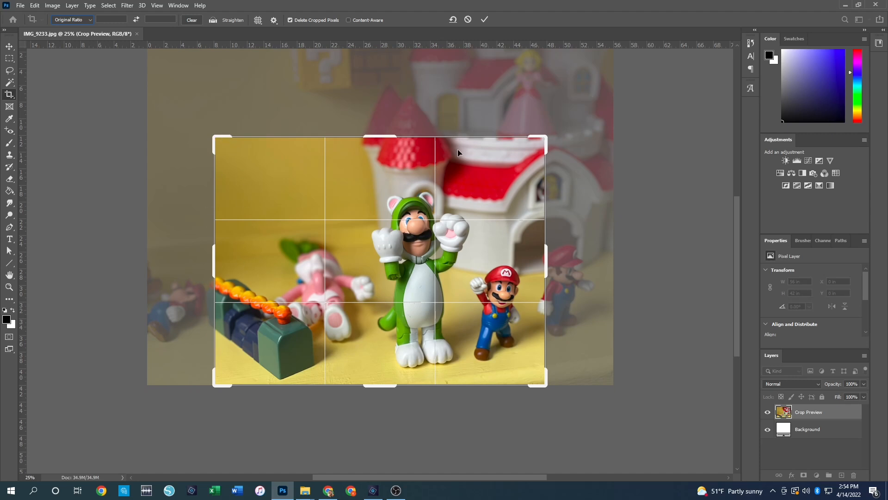
pyautogui.moveTo(377, 137); pyautogui.dragTo(397, 87)
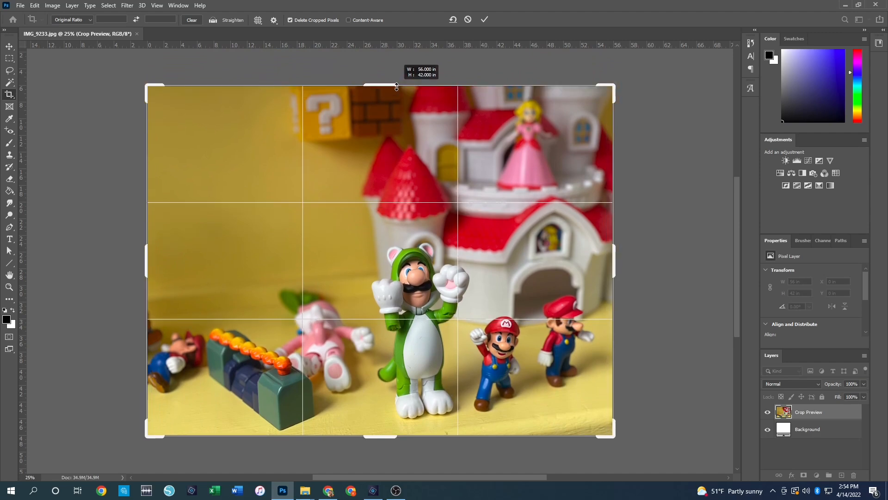
# - Choose the 1 : 1 (Square) crop preset and shift the photo sideways so both Mario figures and the castle fit inside the frame
pyautogui.click(89, 20)
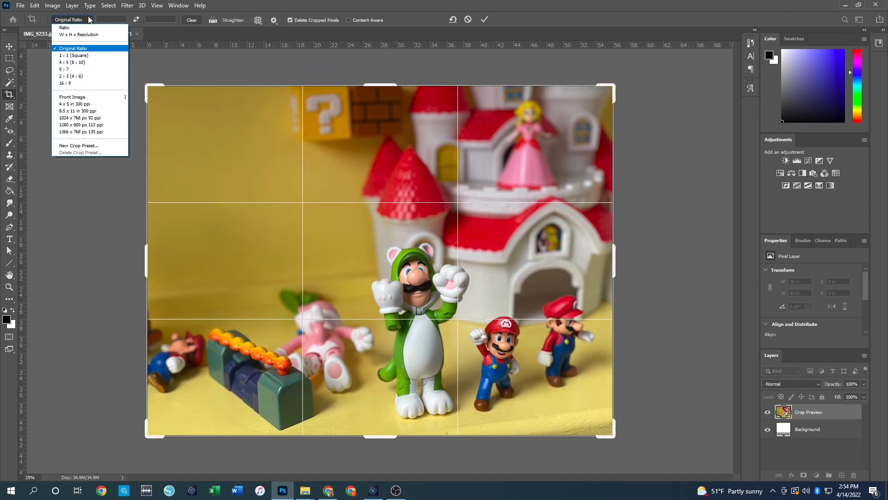
pyautogui.click(88, 56)
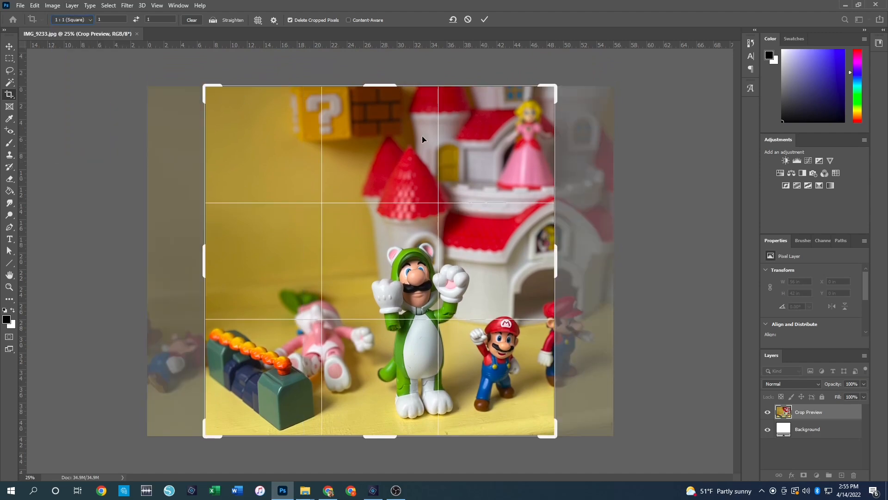
pyautogui.moveTo(499, 290); pyautogui.dragTo(442, 283)
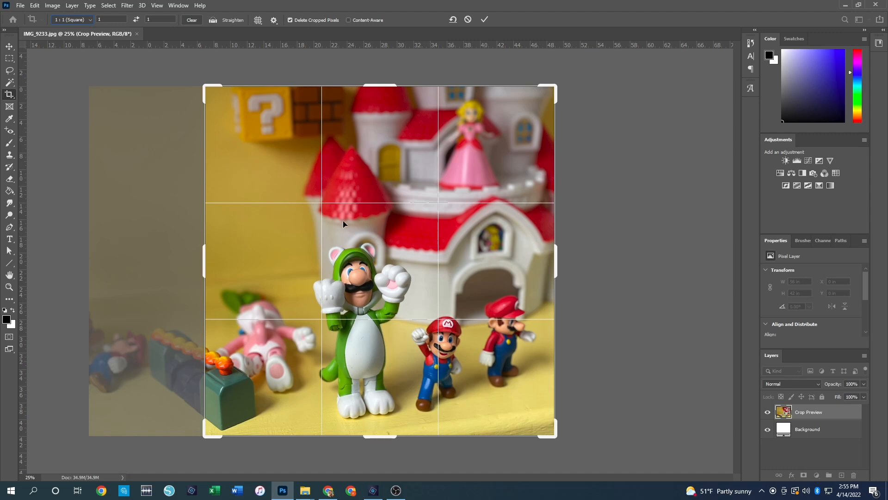
pyautogui.moveTo(342, 224); pyautogui.dragTo(367, 230)
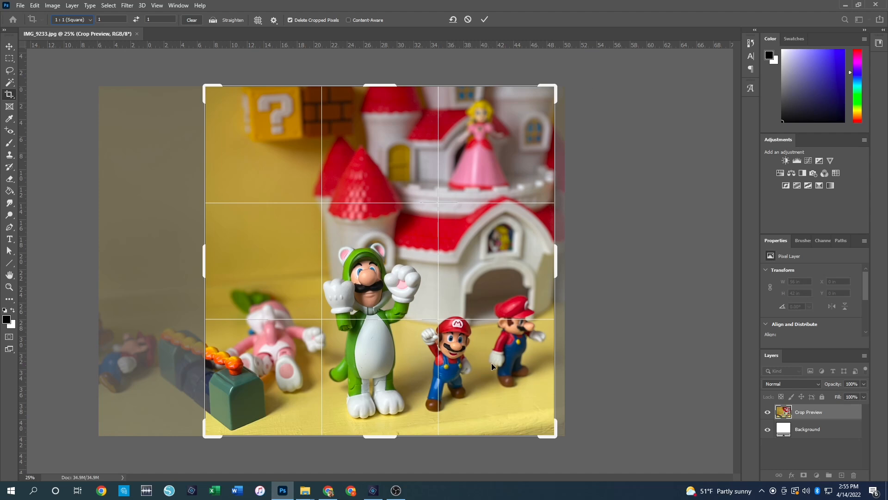
# - Preview the 4 : 5 (8 : 10), 5 : 7, 2 : 3 (4 : 6) and 16 : 9 crop presets one after another on the photo
pyautogui.click(93, 20)
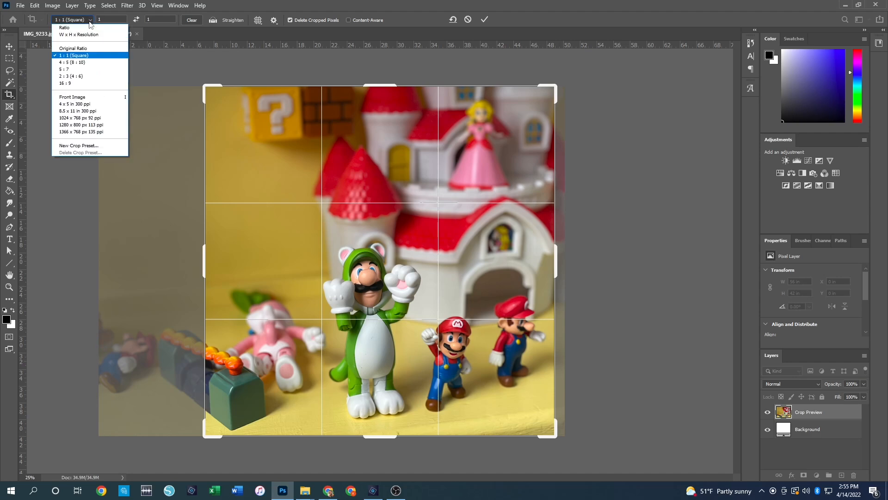
pyautogui.click(97, 62)
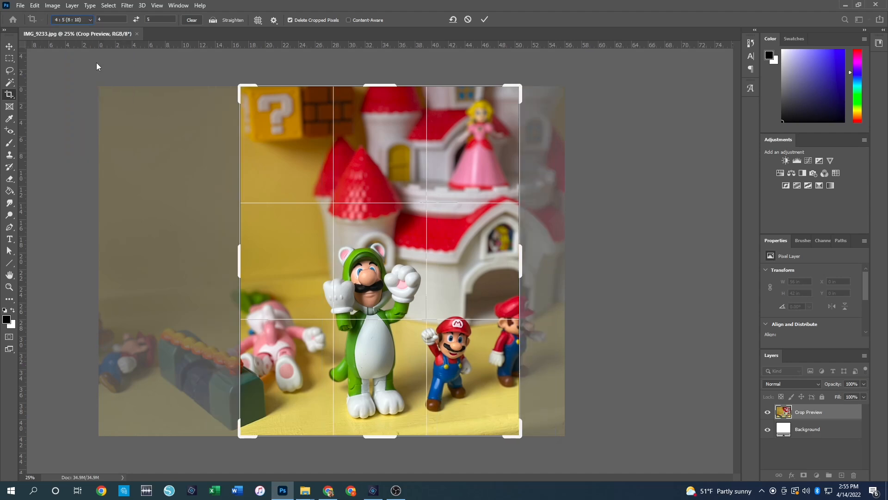
pyautogui.click(89, 20)
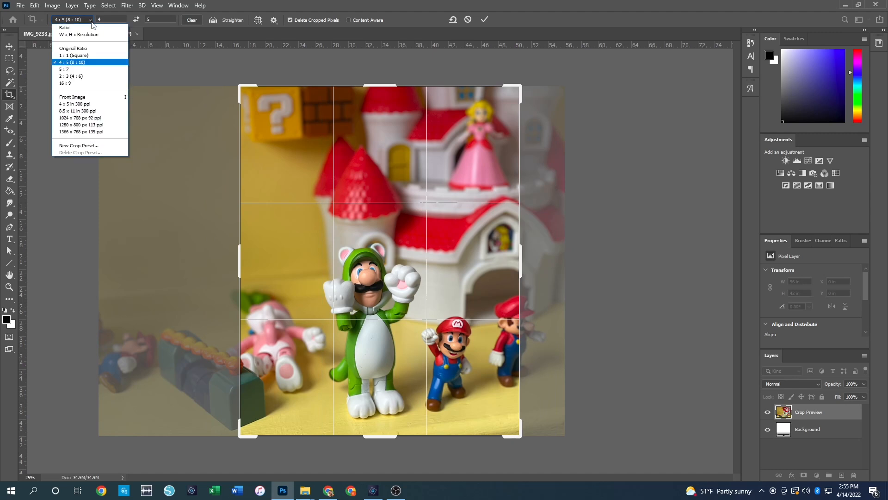
pyautogui.click(88, 69)
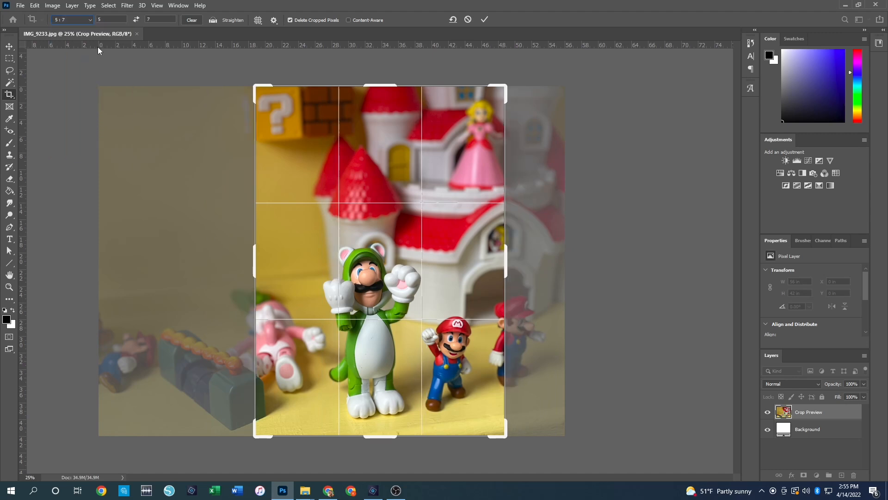
pyautogui.click(91, 23)
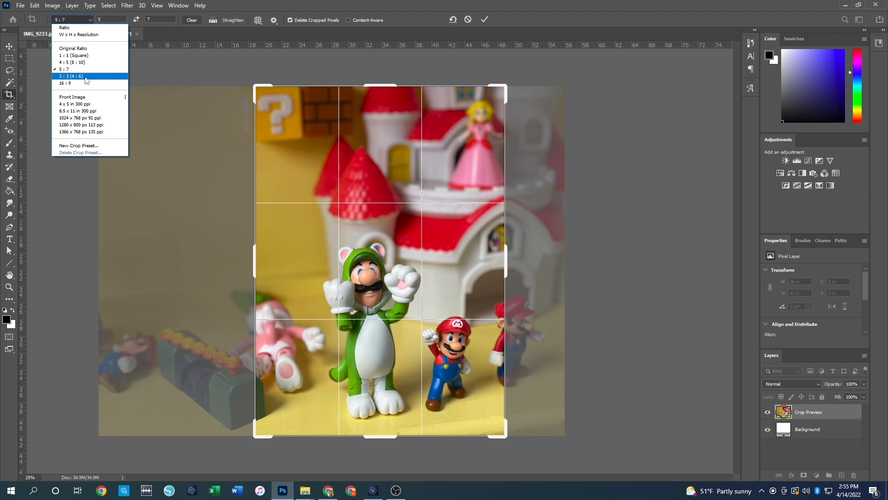
pyautogui.click(86, 77)
pyautogui.click(91, 21)
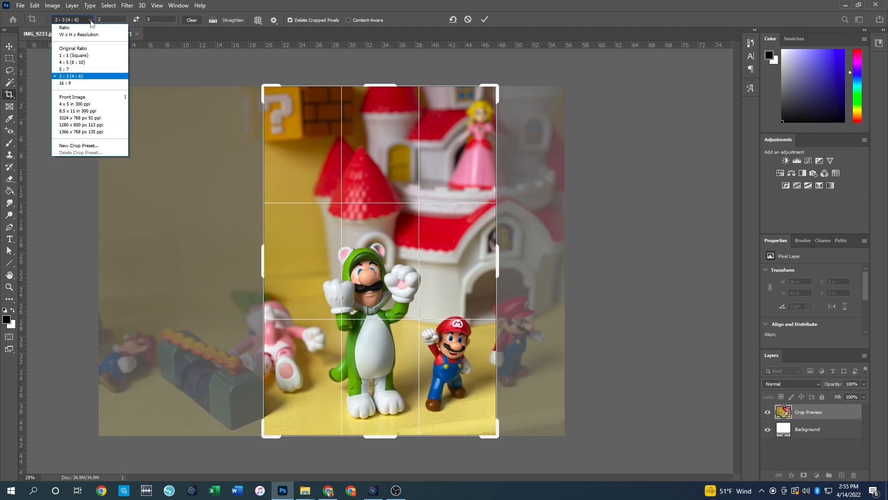
pyautogui.click(74, 83)
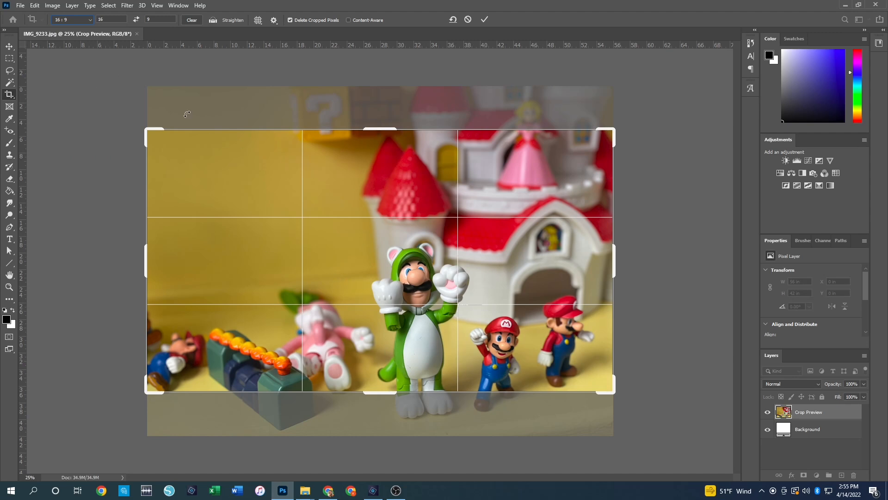
# - Switch the crop to W x H x Resolution and set it to 6 in by 4 in at 300 px/in
pyautogui.click(86, 21)
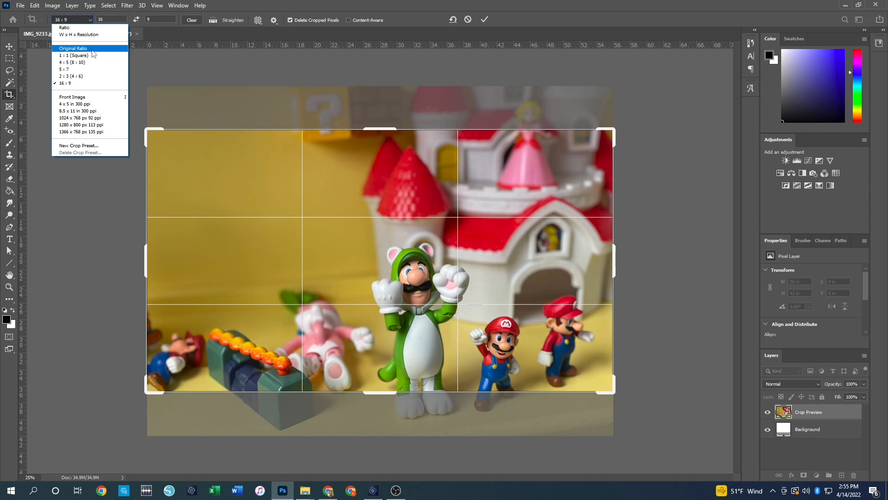
pyautogui.click(73, 34)
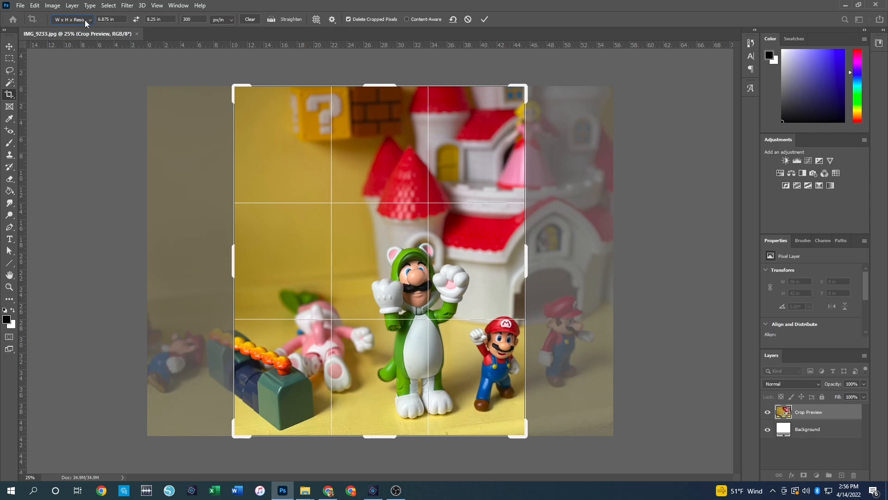
pyautogui.click(120, 20)
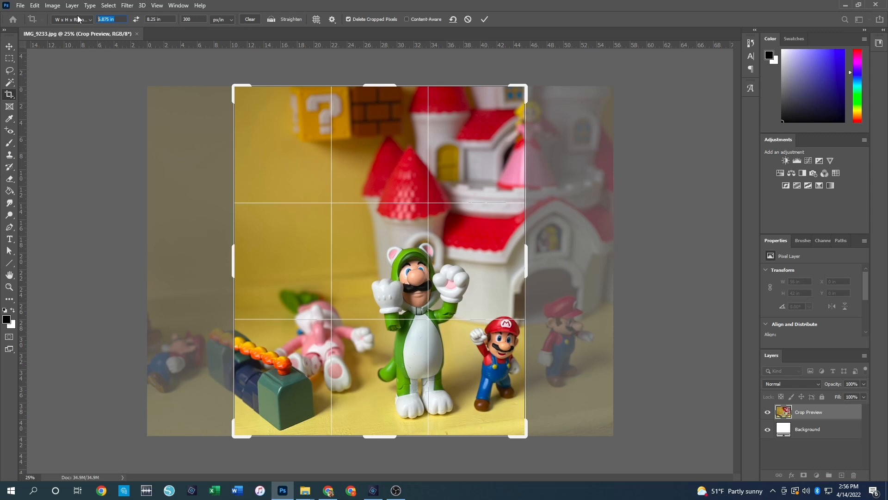
pyautogui.write('6')
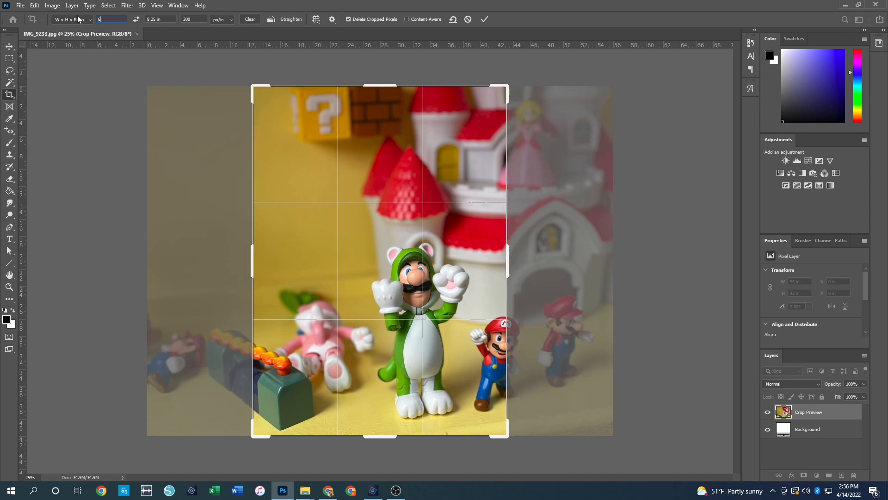
pyautogui.press('Tab')
pyautogui.write('4')
pyautogui.press('Tab')
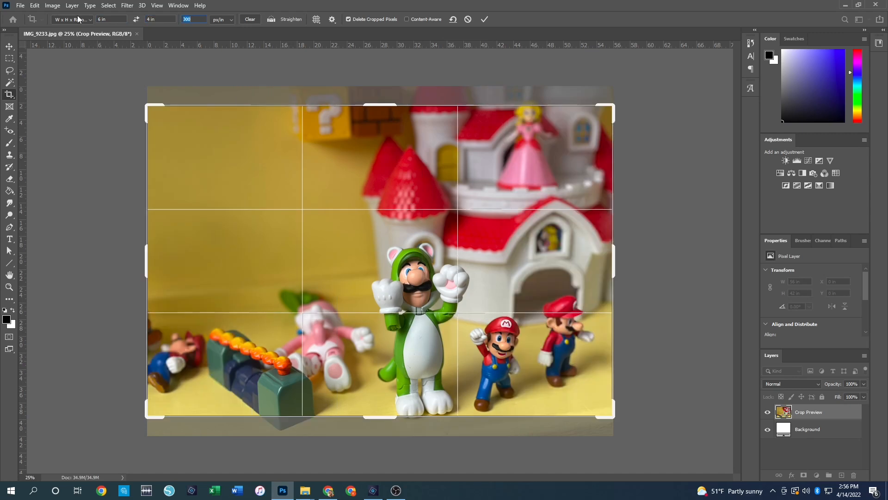
pyautogui.write('300')
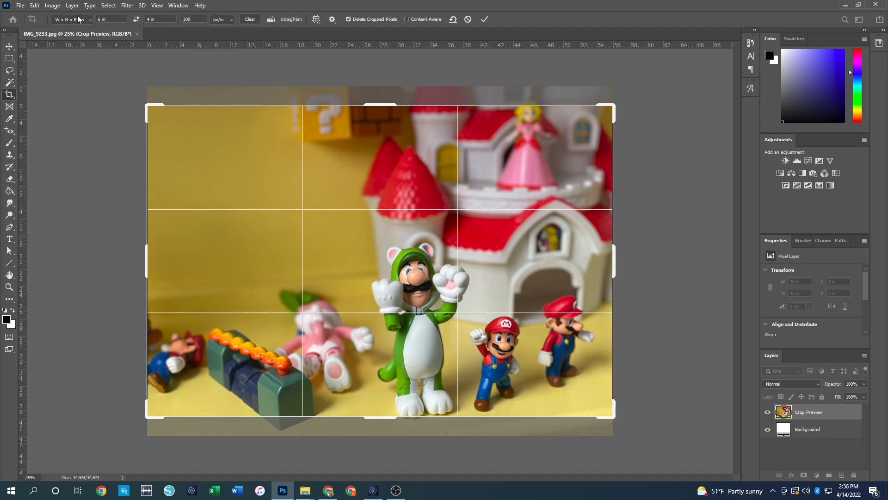
# - Shift the photo upward in the frame, apply the 6 by 4 in crop, and undo it
pyautogui.moveTo(443, 259); pyautogui.dragTo(446, 234)
pyautogui.moveTo(417, 185)
pyautogui.mouseDown()
pyautogui.moveTo(417, 206)
pyautogui.moveTo(417, 191)
pyautogui.mouseUp()
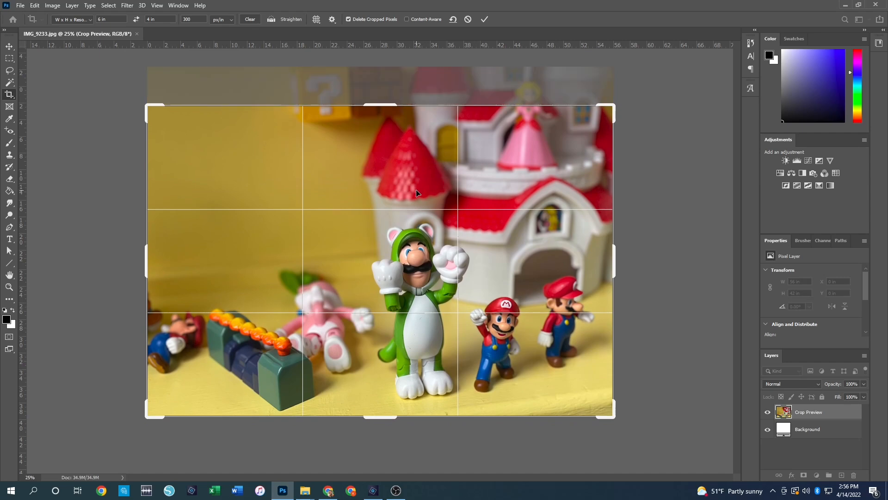
pyautogui.press('Return')
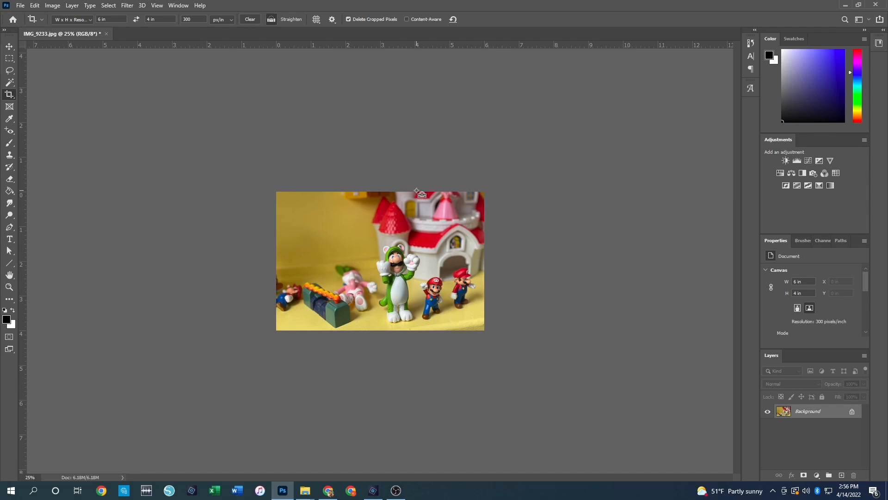
pyautogui.hotkey('ctrl', 'z')
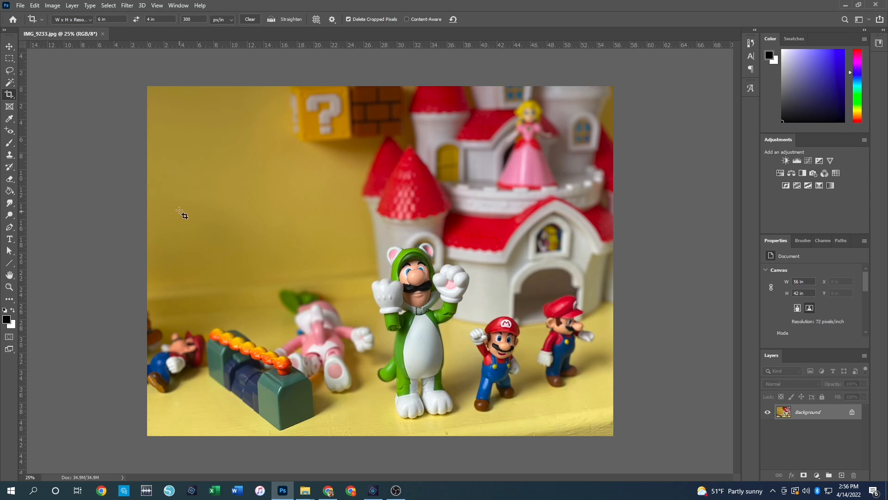
# - Set the crop to 6.875 in by 8.25 in at 300 px/in and shift the photo sideways to frame Luigi, both Marios and the castle
pyautogui.click(116, 18)
pyautogui.moveTo(116, 19); pyautogui.dragTo(87, 25)
pyautogui.write('6.875')
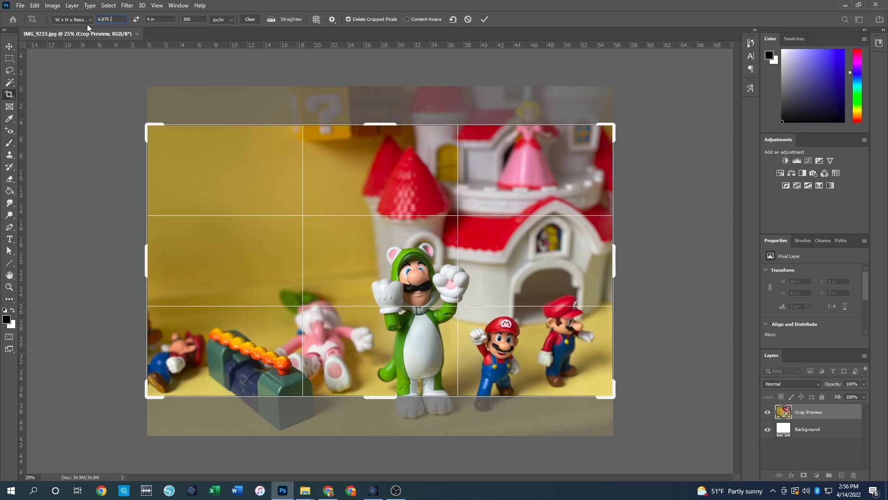
pyautogui.press('Tab')
pyautogui.write('8.25')
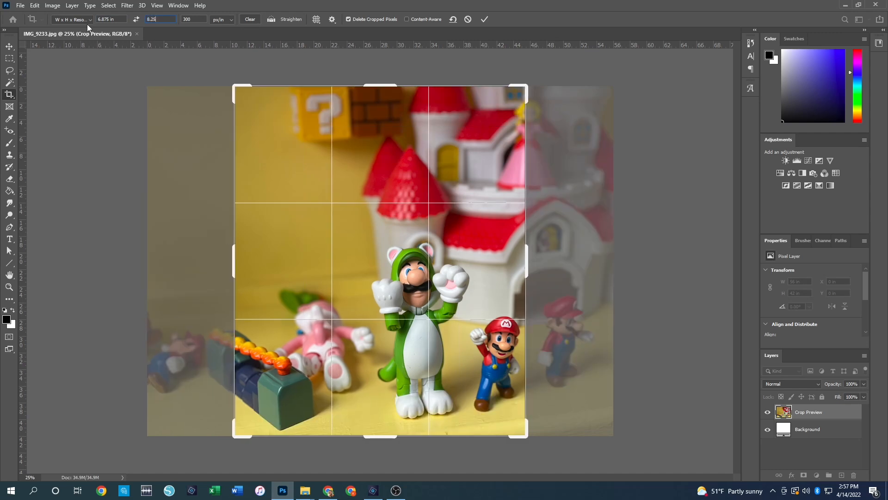
pyautogui.press('Tab')
pyautogui.write('300')
pyautogui.moveTo(470, 254); pyautogui.dragTo(361, 274)
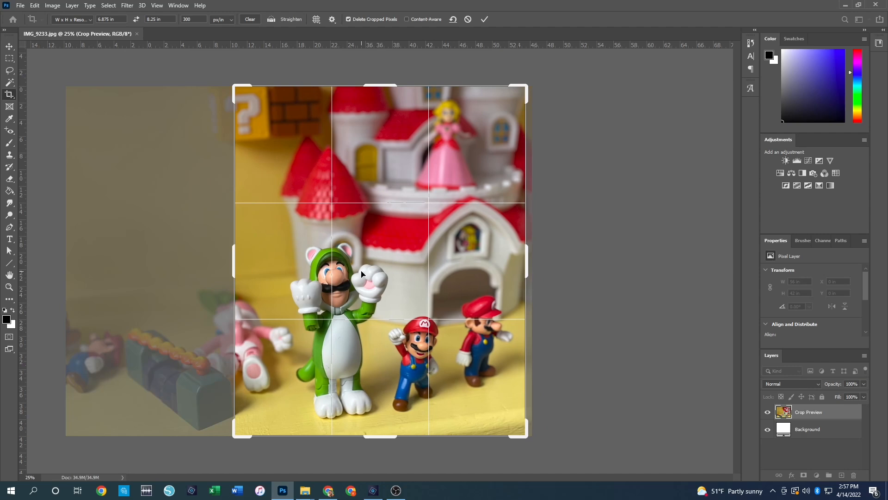
# - Apply the 6.875 by 8.25 in crop, then revert the photo and clear the crop's size and resolution values
pyautogui.press('Return')
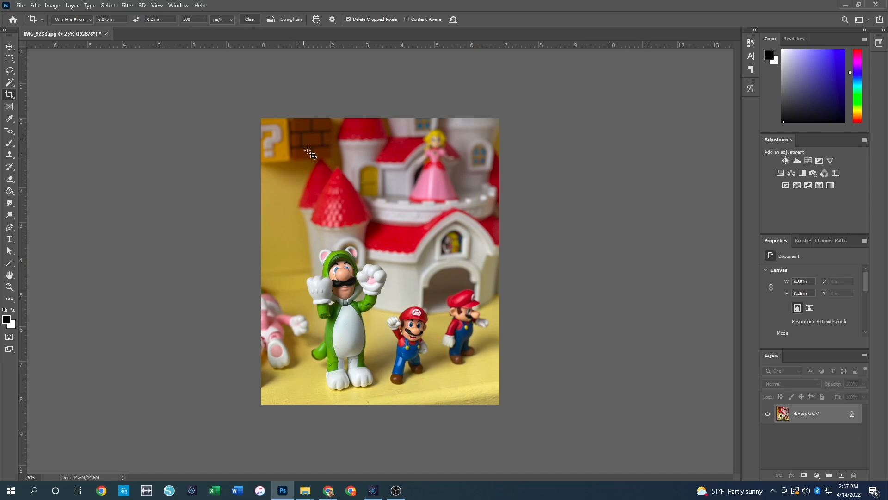
pyautogui.click(250, 21)
pyautogui.press('F12')
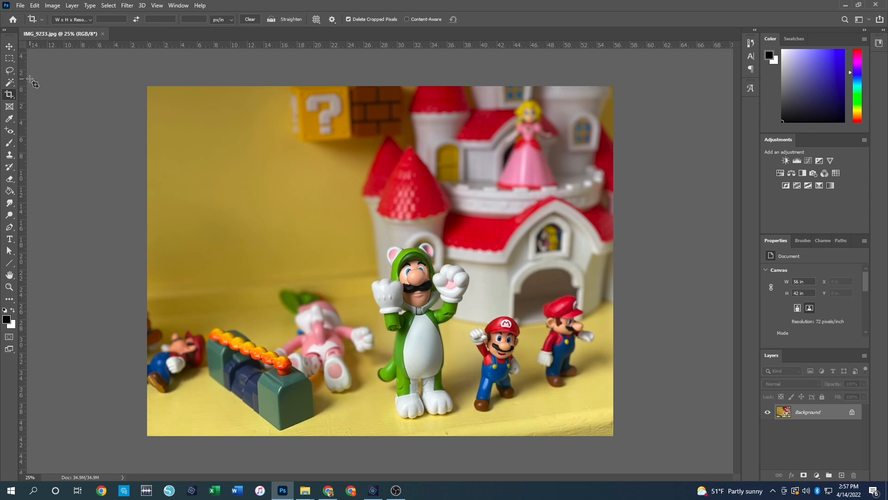
# - Set the crop in W x H x Resolution mode to 1280 px by 720 px at 300 px/in
pyautogui.click(90, 20)
pyautogui.click(92, 37)
pyautogui.click(84, 17)
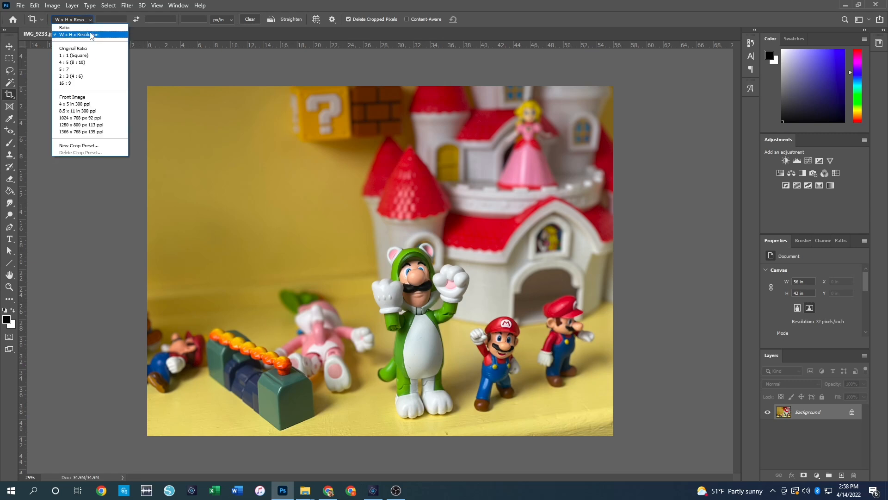
pyautogui.click(86, 36)
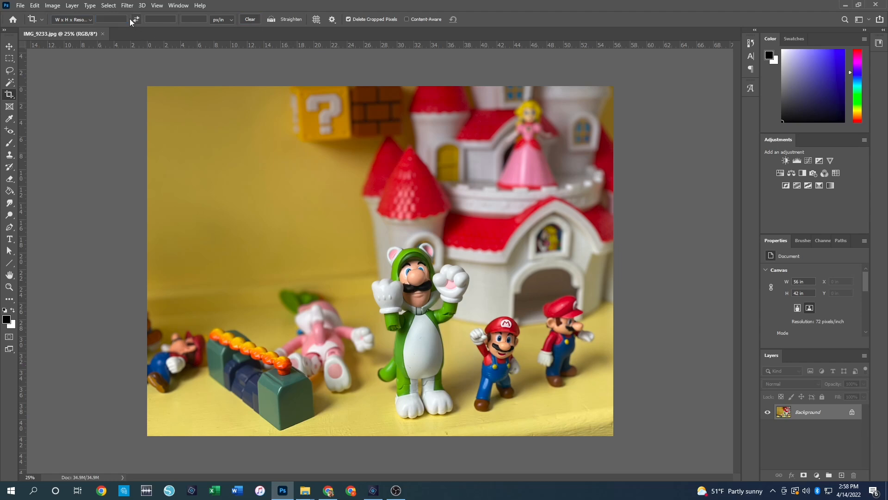
pyautogui.click(116, 19)
pyautogui.write('1280')
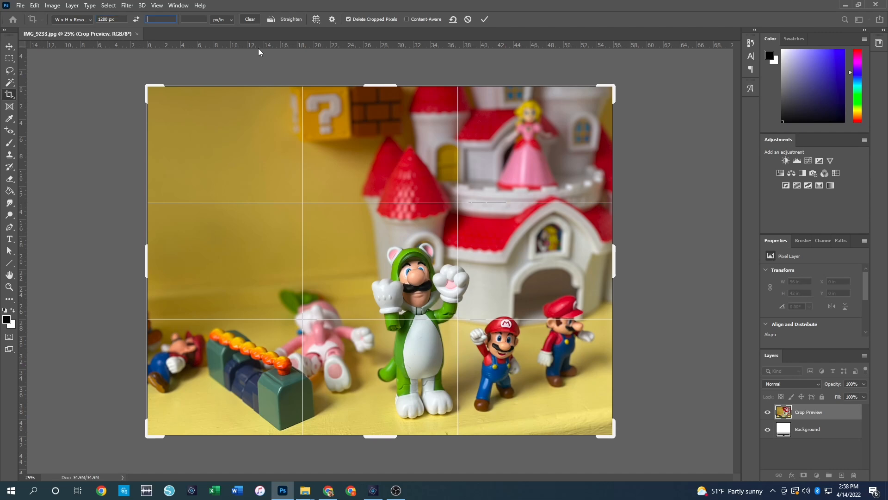
pyautogui.write('720')
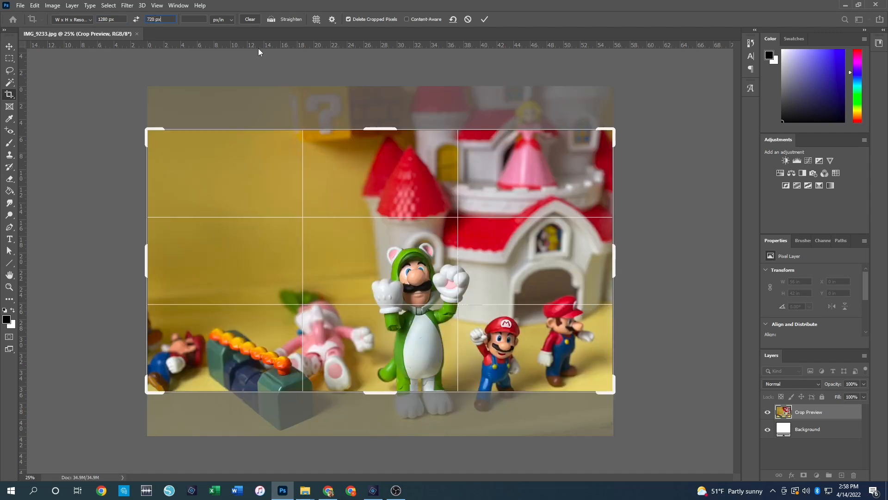
pyautogui.write('300')
# - Shift the photo upward in the frame, apply the 1280 by 720 px crop, and undo it
pyautogui.moveTo(431, 325); pyautogui.dragTo(431, 279)
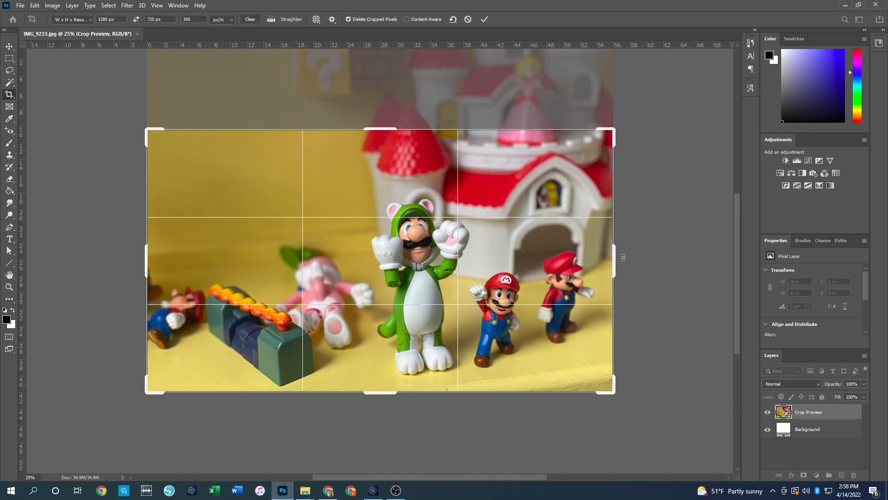
pyautogui.press('Return')
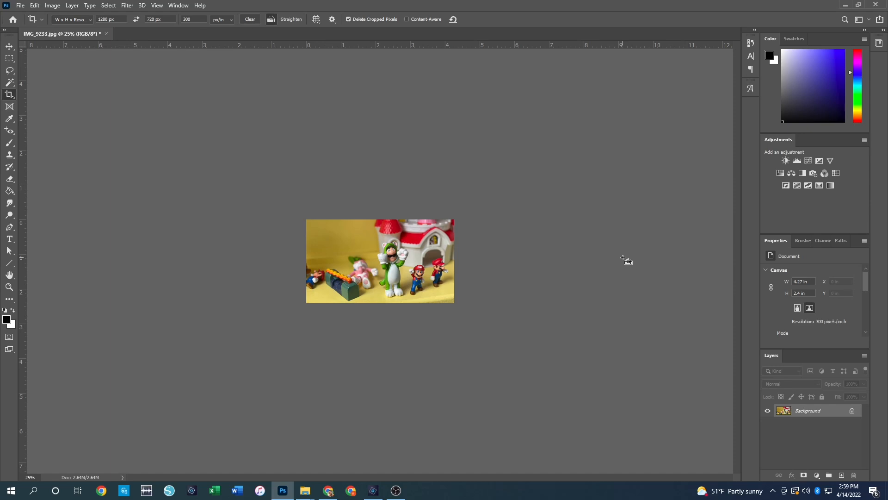
pyautogui.hotkey('ctrl', 'z')
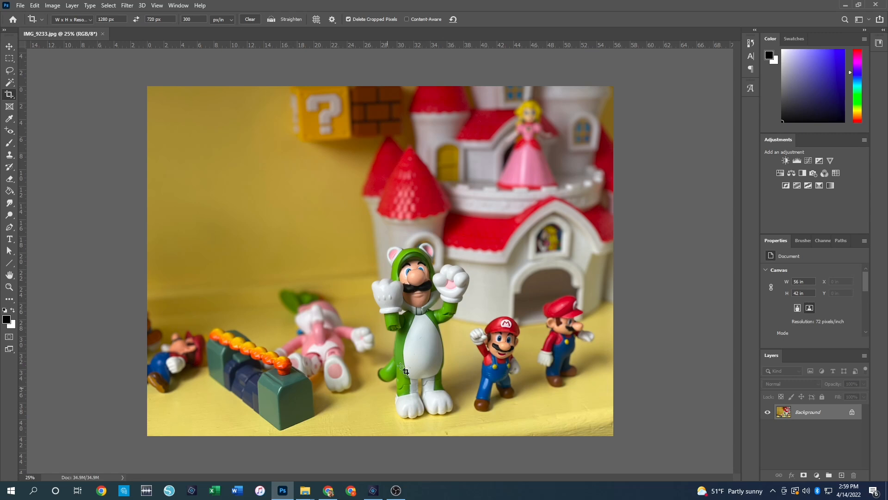
# - Set the crop to 1 in wide by 1.5 in high at 300 px/in
pyautogui.click(117, 17)
pyautogui.write('1')
pyautogui.press('Tab')
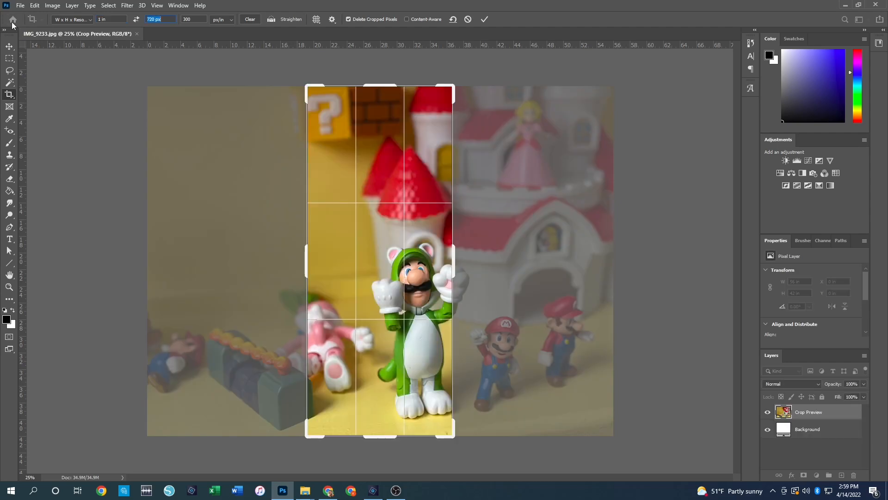
pyautogui.write('1.5')
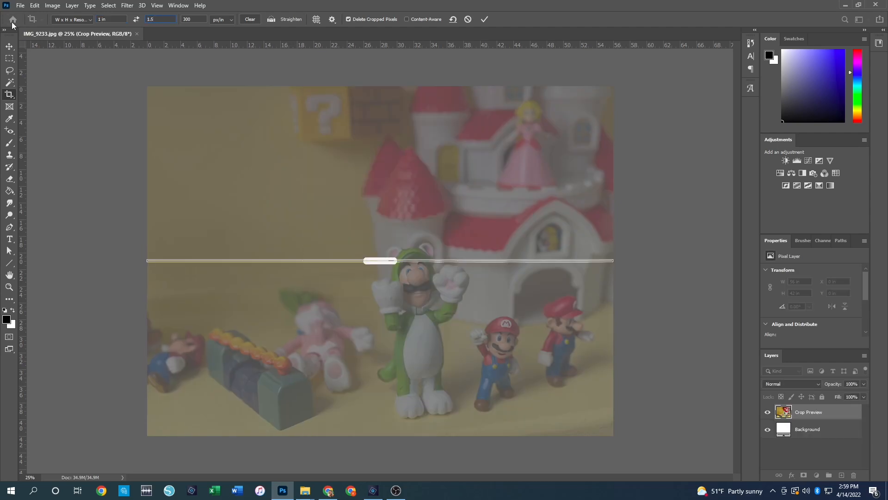
pyautogui.press('Tab')
pyautogui.write('300')
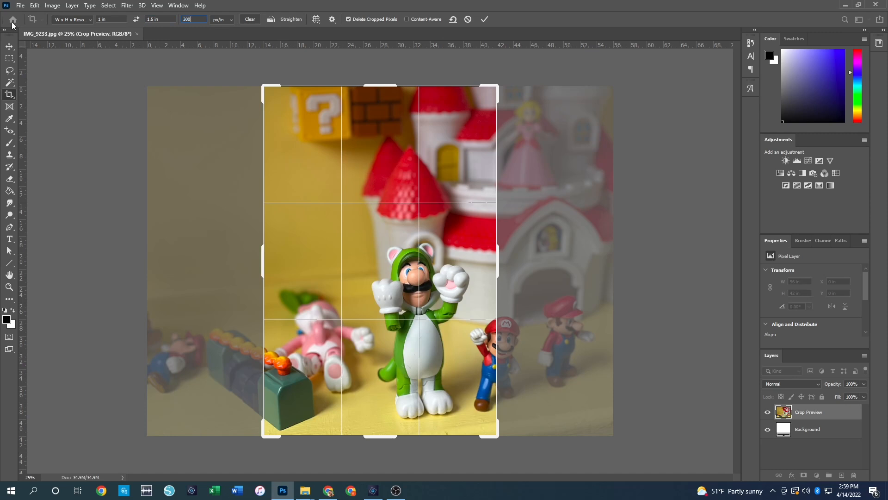
# - Shift the photo sideways to frame Luigi, the front Mario and the castle, and apply the 1 by 1.5 in crop
pyautogui.moveTo(426, 285); pyautogui.dragTo(359, 279)
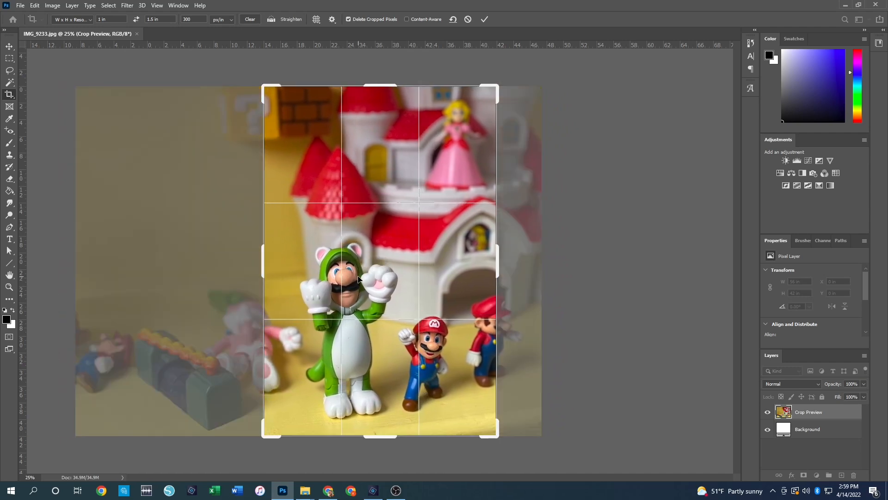
pyautogui.press('Return')
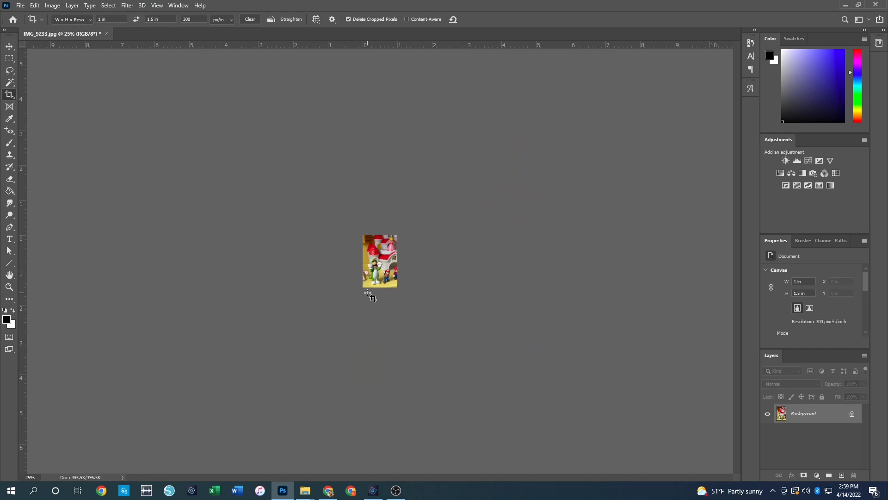
pyautogui.click(399, 215)
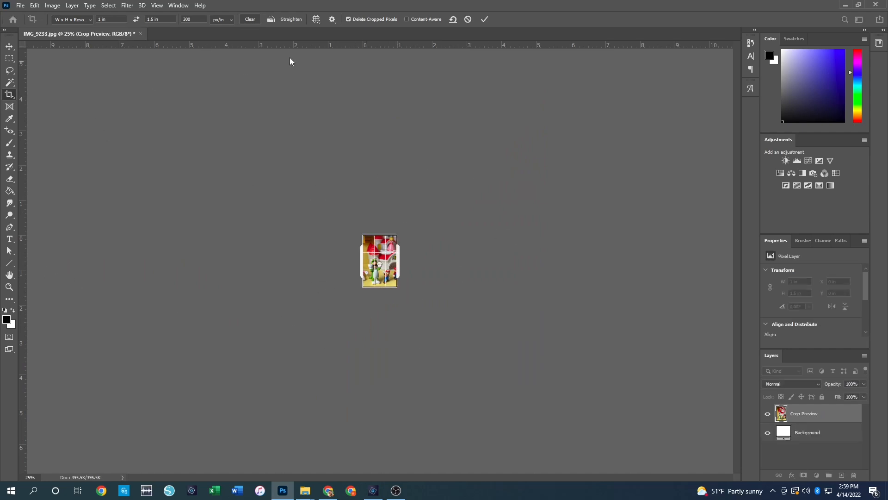
pyautogui.press('Escape')
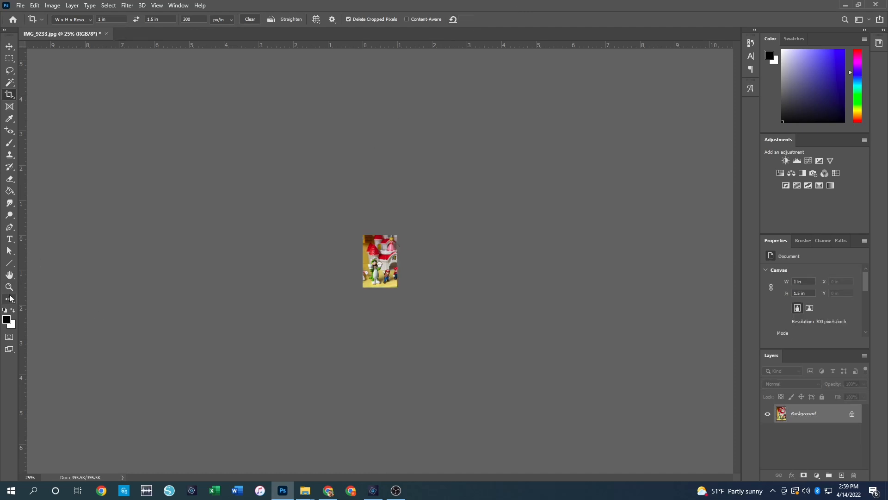
# - View the cropped photo at its print size
pyautogui.click(9, 288)
pyautogui.rightClick(382, 265)
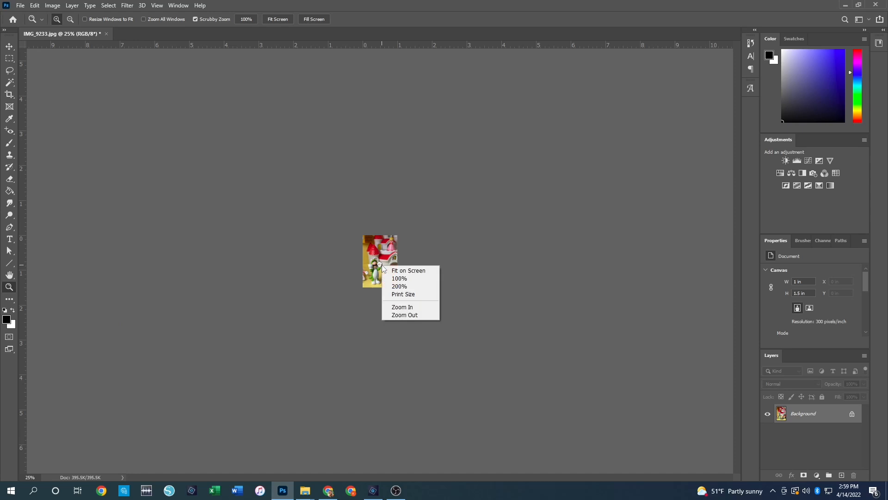
pyautogui.click(411, 294)
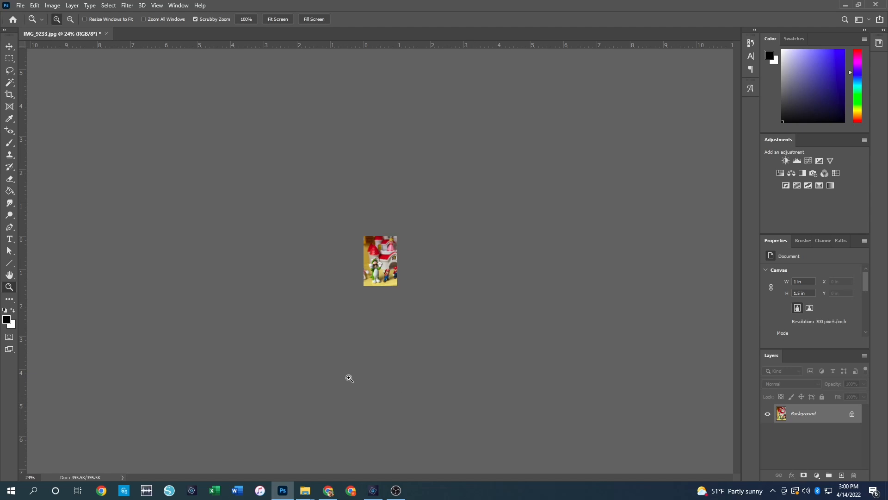
# - Close the cropped photo without saving and reopen the original IMG_9233.jpg
pyautogui.click(107, 33)
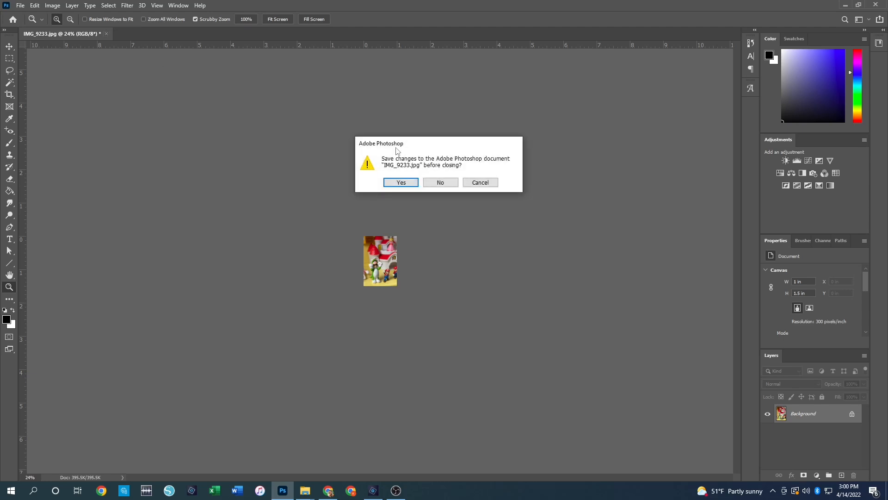
pyautogui.click(445, 189)
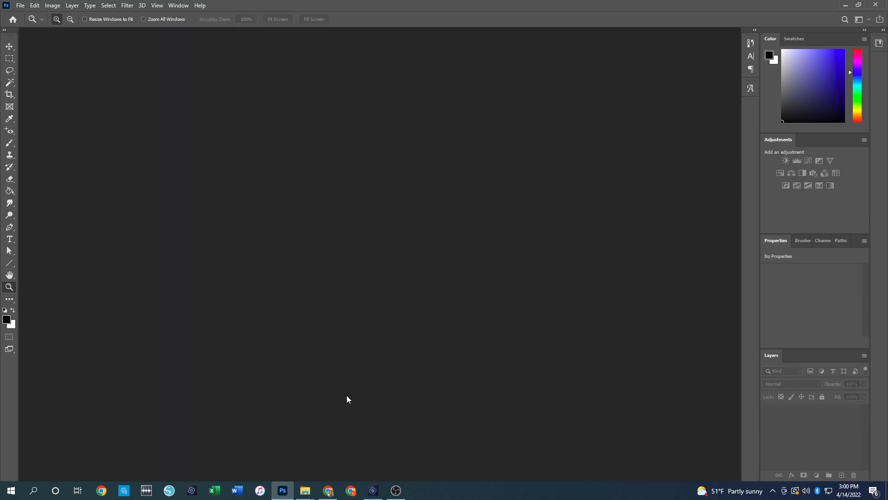
pyautogui.doubleClick(290, 343)
pyautogui.doubleClick(495, 185)
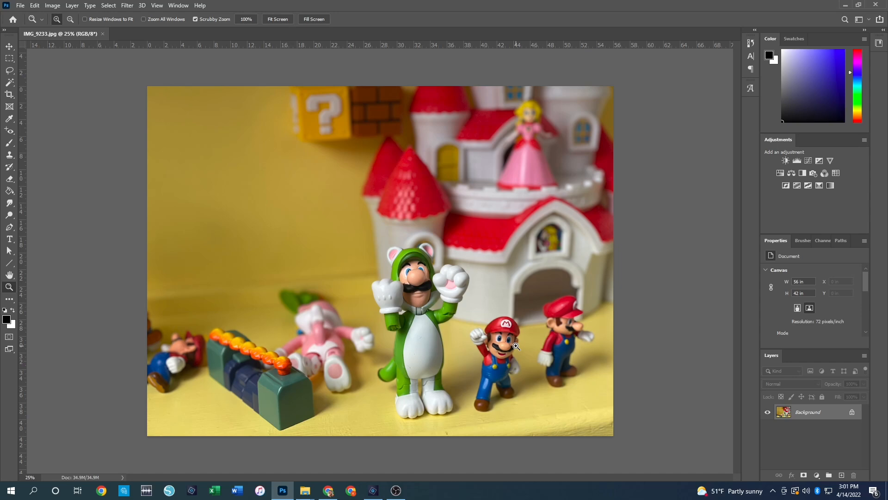
# - Leave the Crop tool, open the Image Size settings for the photo and set the resolution to 300 pixels/inch
pyautogui.click(7, 94)
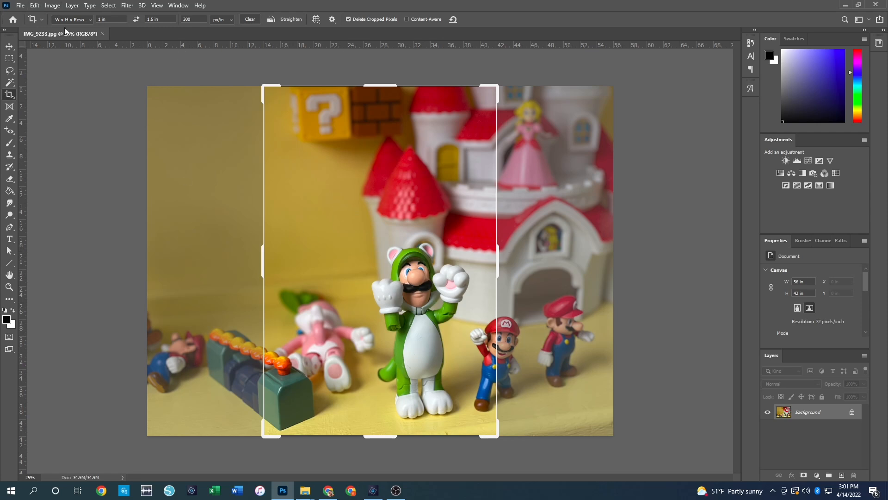
pyautogui.click(9, 46)
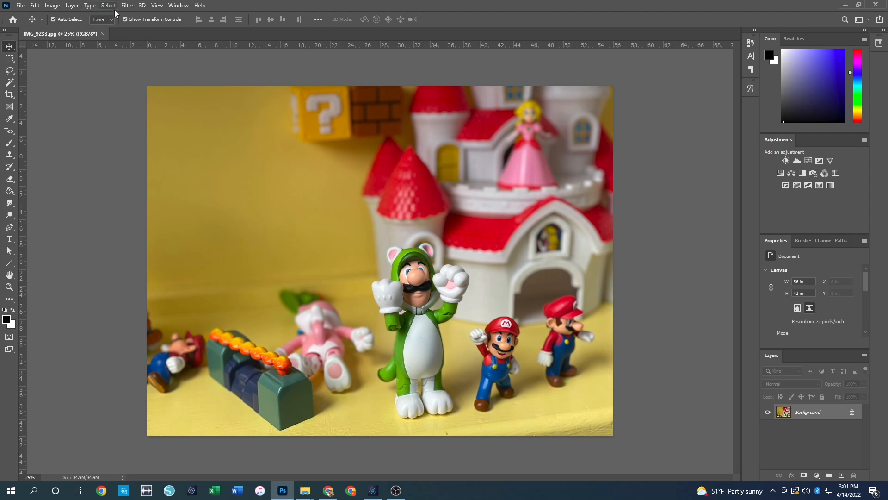
pyautogui.click(58, 5)
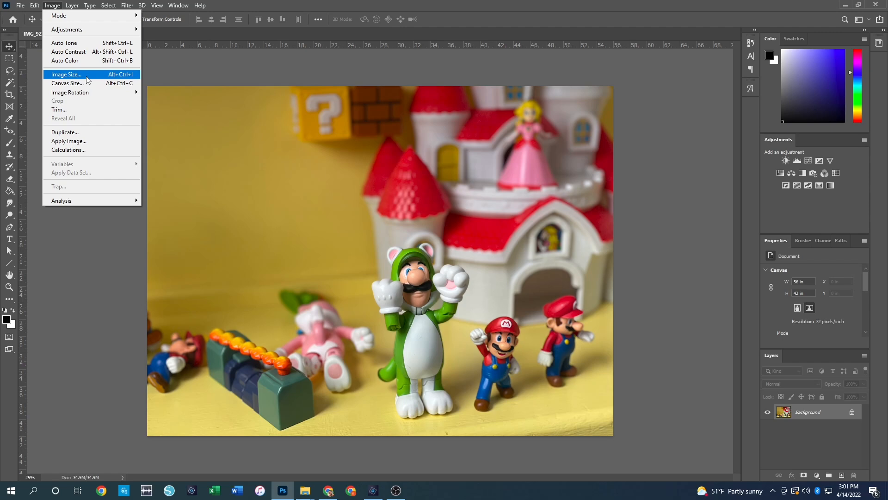
pyautogui.click(87, 79)
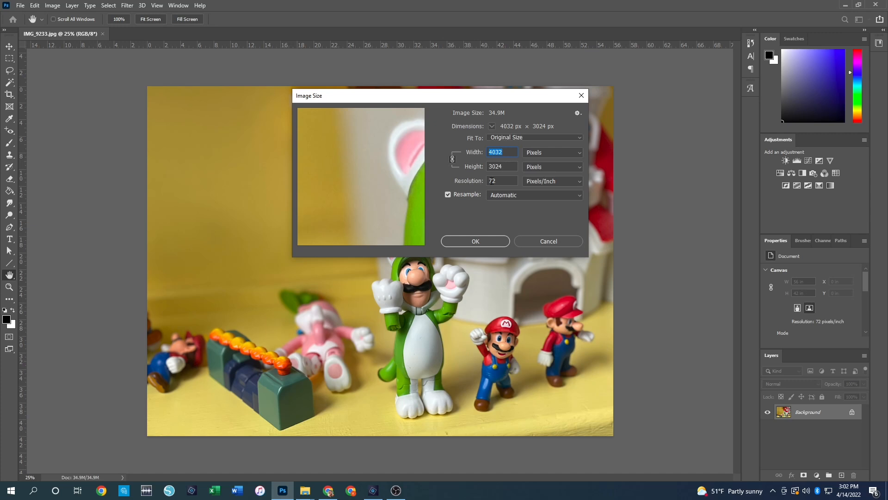
pyautogui.click(499, 180)
pyautogui.write('300')
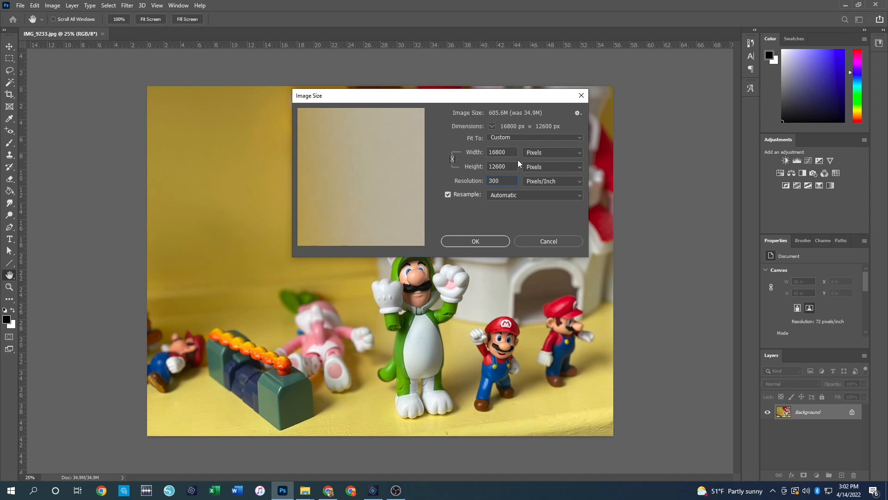
# - Try an image resolution of 200 pixels/inch, then set it back to 300 pixels/inch
pyautogui.doubleClick(501, 181)
pyautogui.write('200')
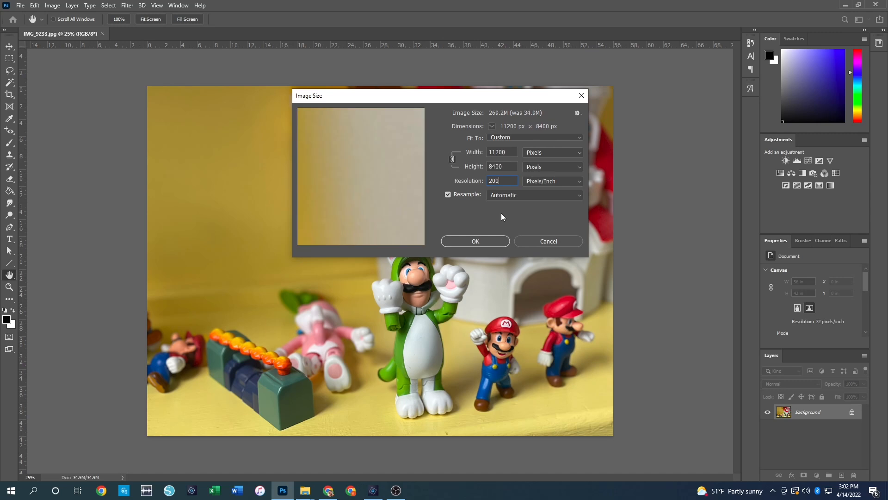
pyautogui.press('BackSpace')
pyautogui.press('BackSpace')
pyautogui.press('BackSpace')
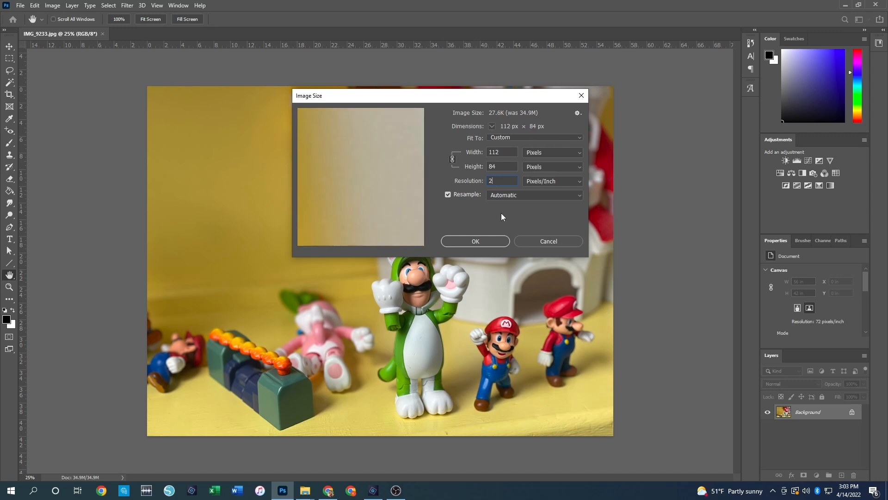
pyautogui.write('300')
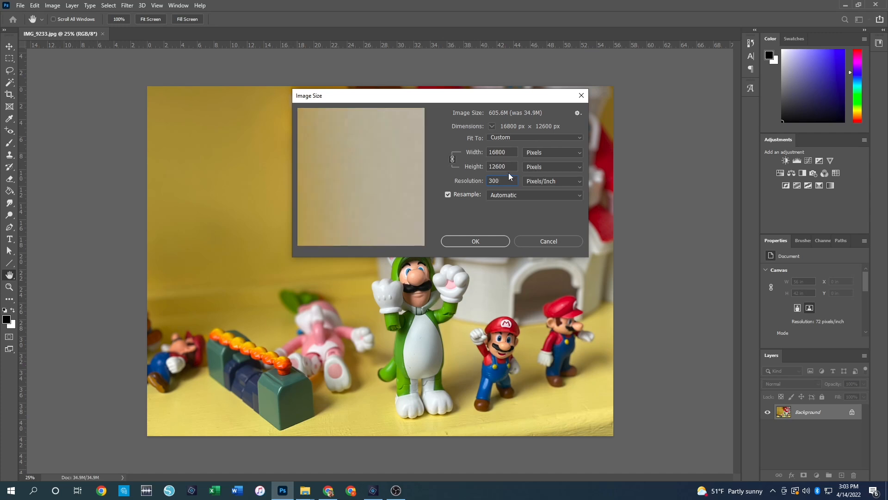
# - Set the image width to 2644 pixels with the height linked proportionally, and apply the resize
pyautogui.moveTo(506, 181); pyautogui.dragTo(485, 182)
pyautogui.moveTo(507, 152); pyautogui.dragTo(468, 172)
pyautogui.click(504, 153)
pyautogui.doubleClick(504, 153)
pyautogui.write('2644')
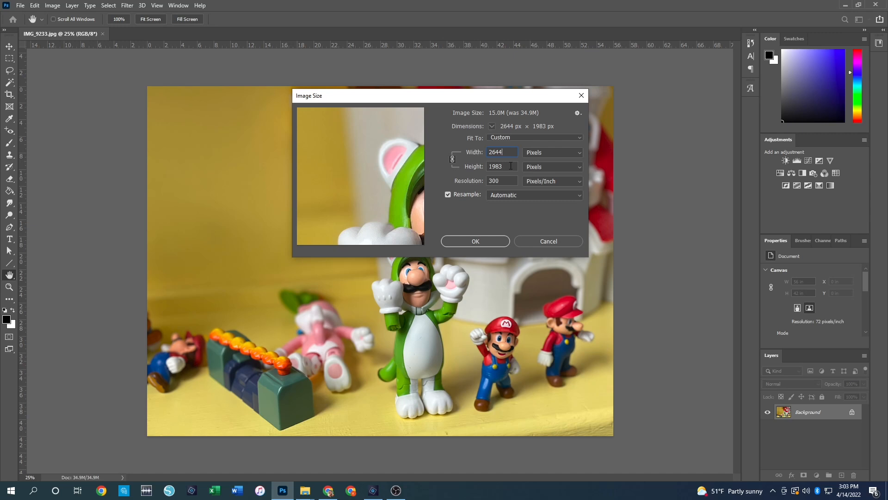
pyautogui.click(503, 168)
pyautogui.moveTo(402, 236)
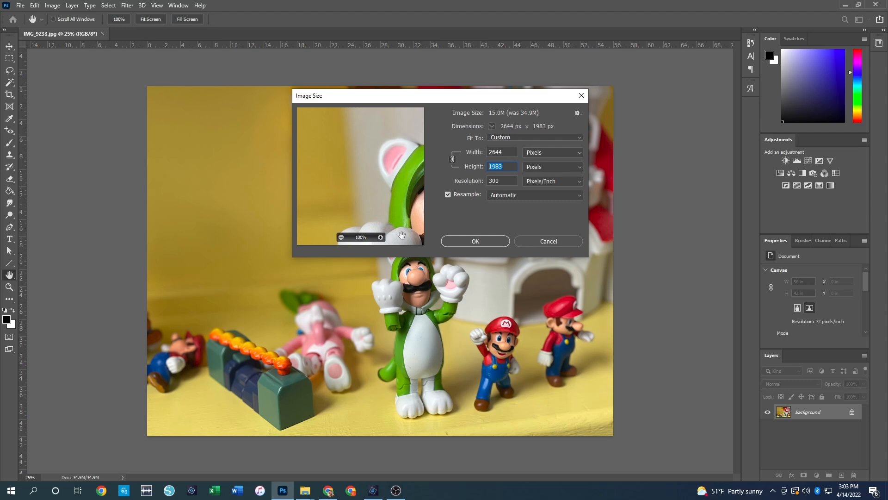
pyautogui.click(499, 152)
pyautogui.click(511, 167)
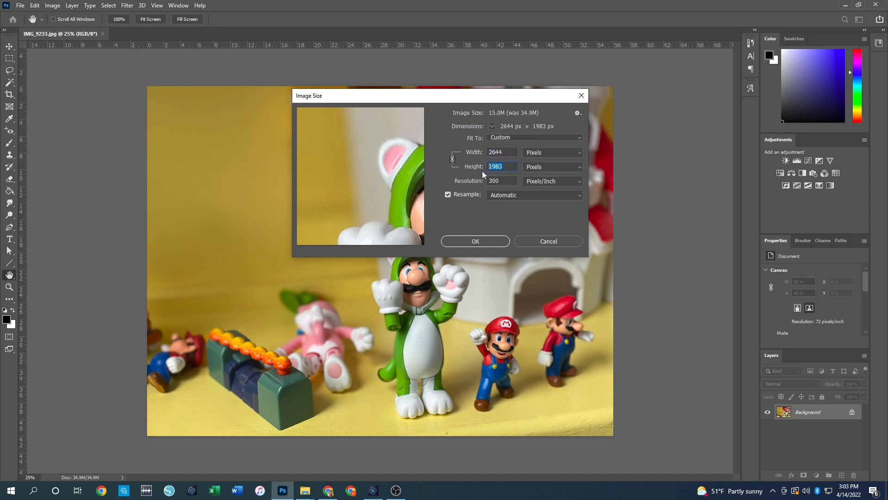
pyautogui.click(505, 184)
pyautogui.click(476, 241)
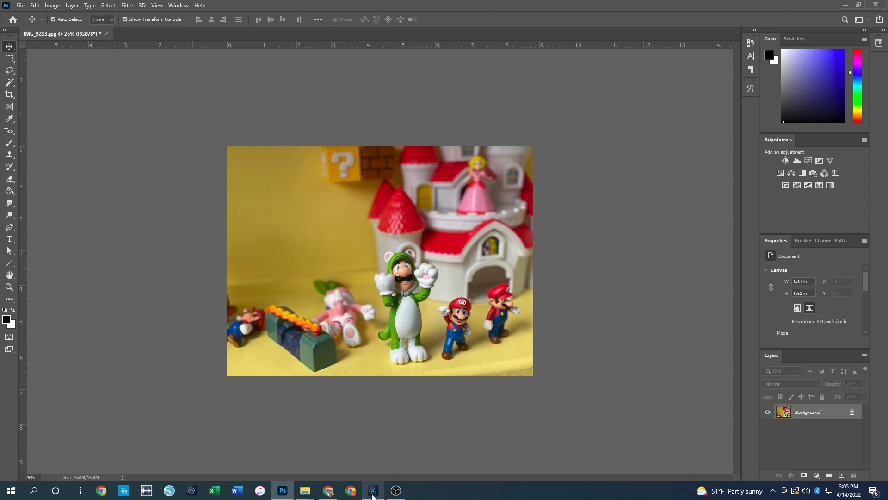
# - Switch to Photoshop Elements and start the Crop tool on IMG_9233.jpg with No Restriction on the proportions
pyautogui.click(374, 491)
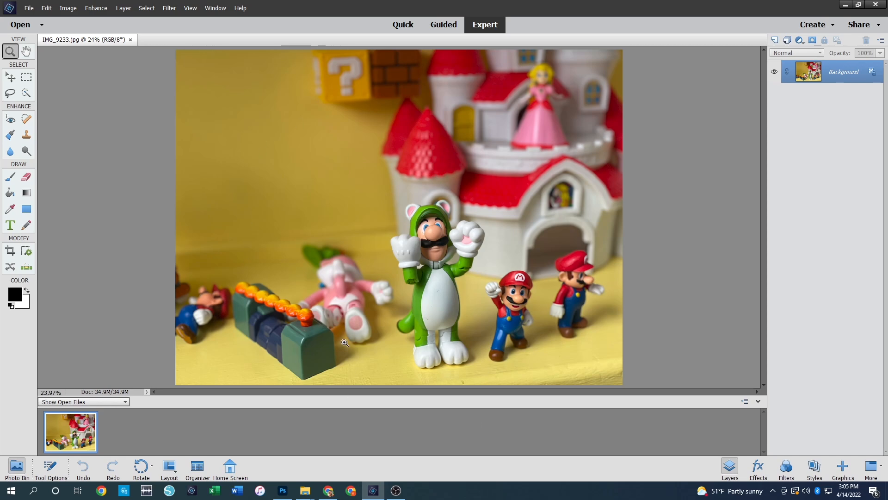
pyautogui.click(10, 252)
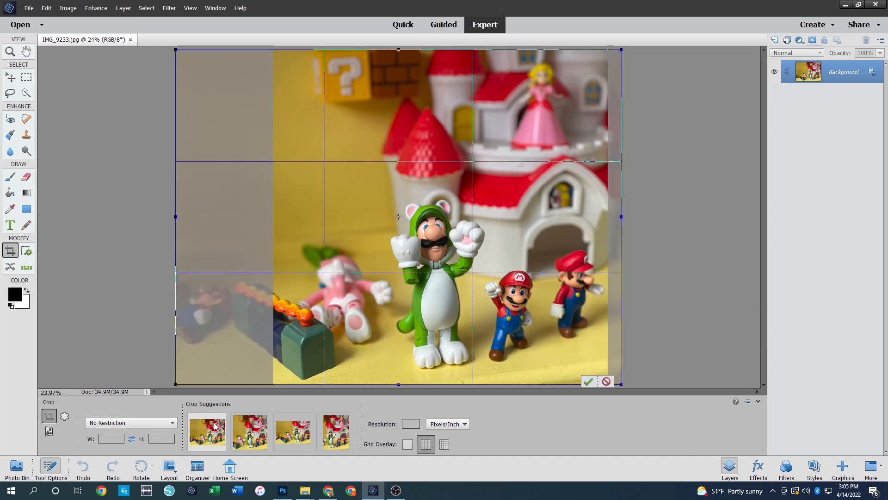
pyautogui.click(172, 423)
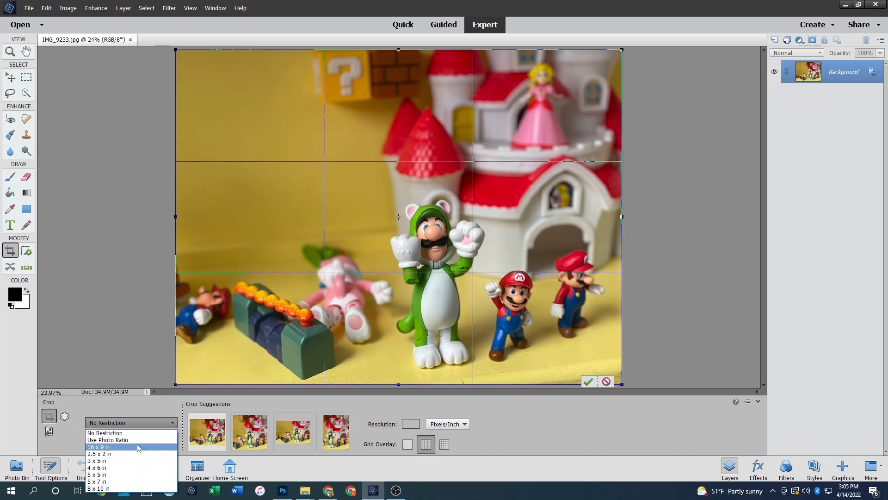
pyautogui.click(107, 433)
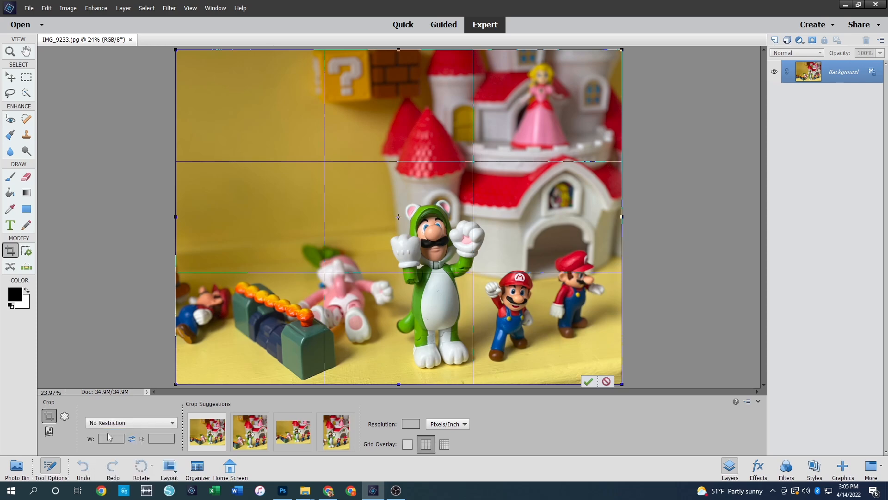
# - Try the 3 x 5 in crop preset on the photo, cancel the crop and return to No Restriction
pyautogui.click(132, 425)
pyautogui.click(116, 461)
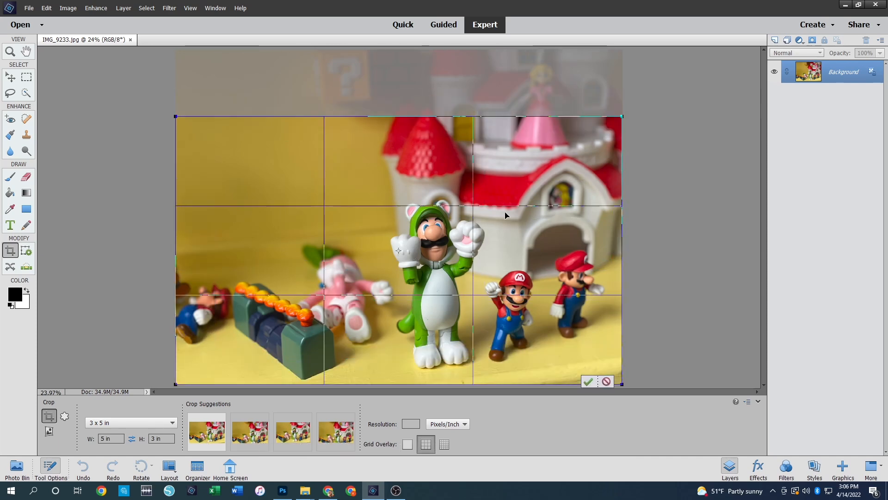
pyautogui.moveTo(452, 258); pyautogui.dragTo(410, 238)
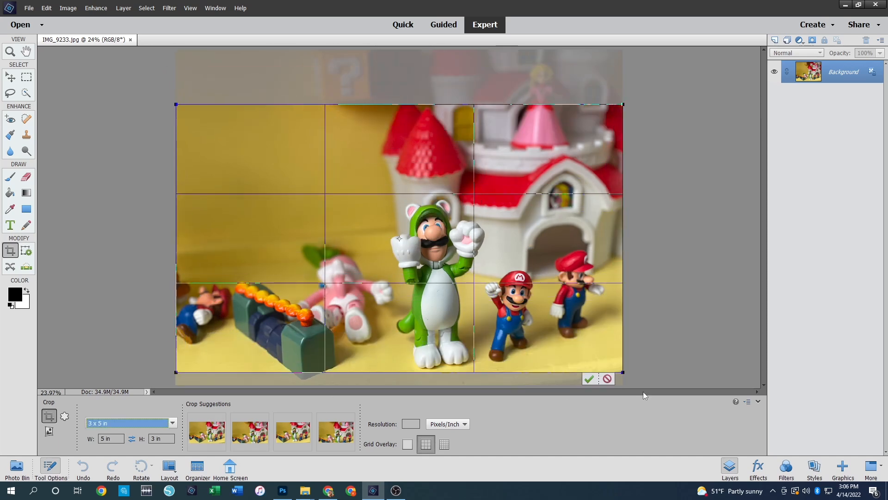
pyautogui.click(607, 379)
pyautogui.click(160, 421)
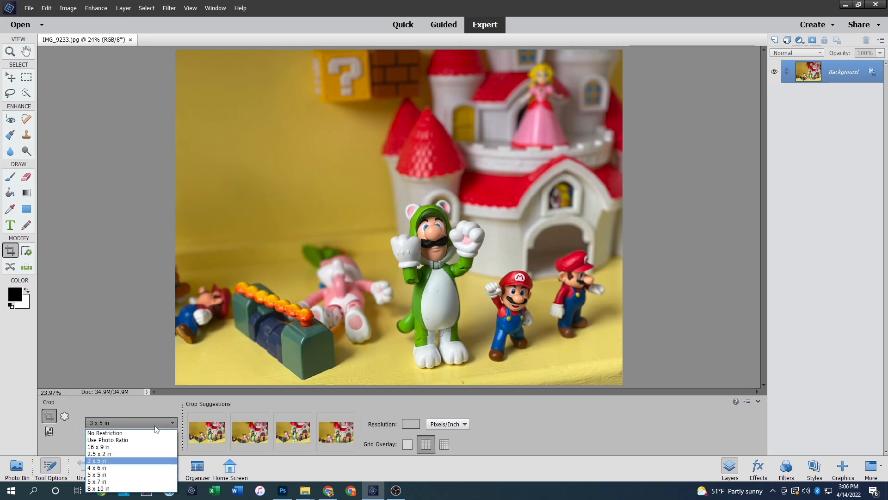
pyautogui.click(124, 433)
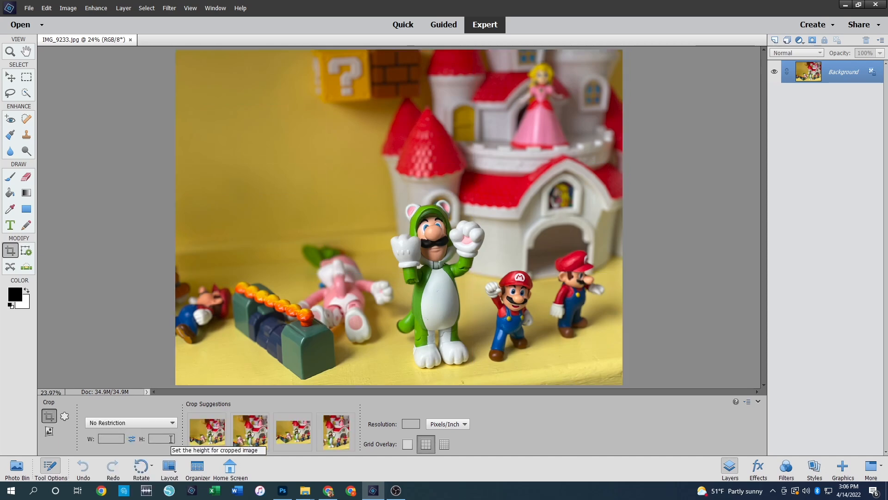
# - Set a custom crop size of 6.875 in wide by 8.25 in high at 300 pixels/inch
pyautogui.click(104, 439)
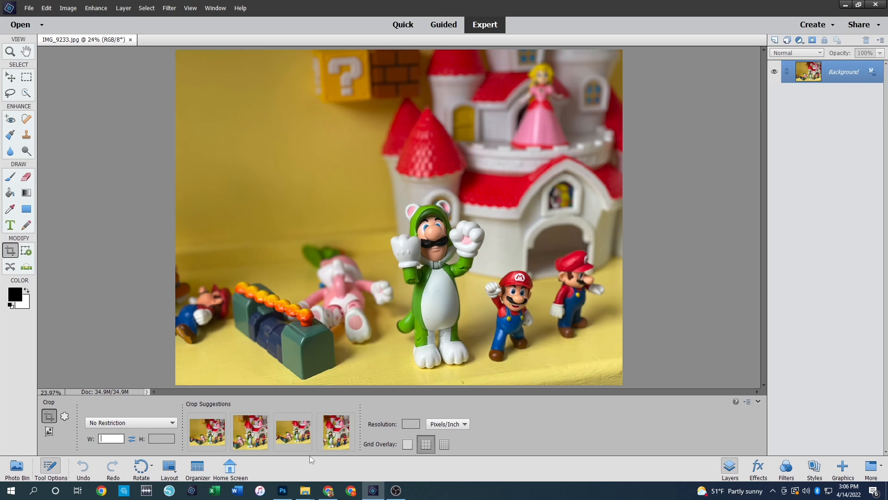
pyautogui.write('6.875')
pyautogui.press('Tab')
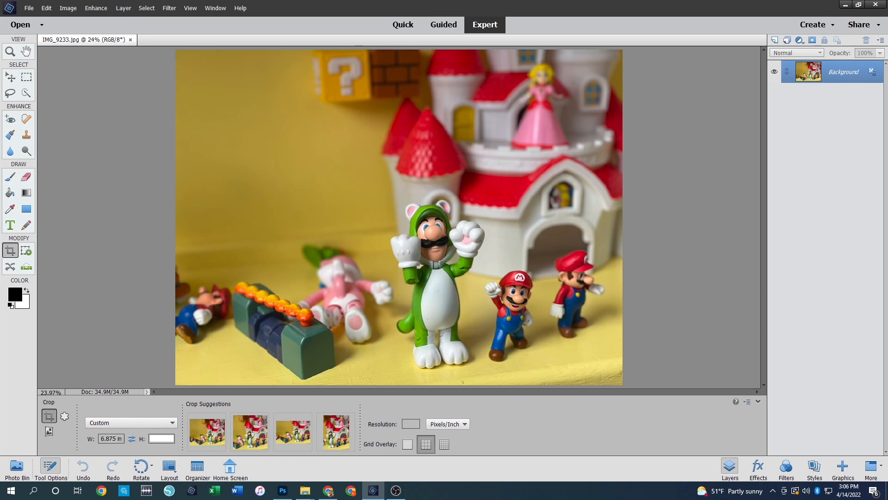
pyautogui.write('8.25')
pyautogui.press('Tab')
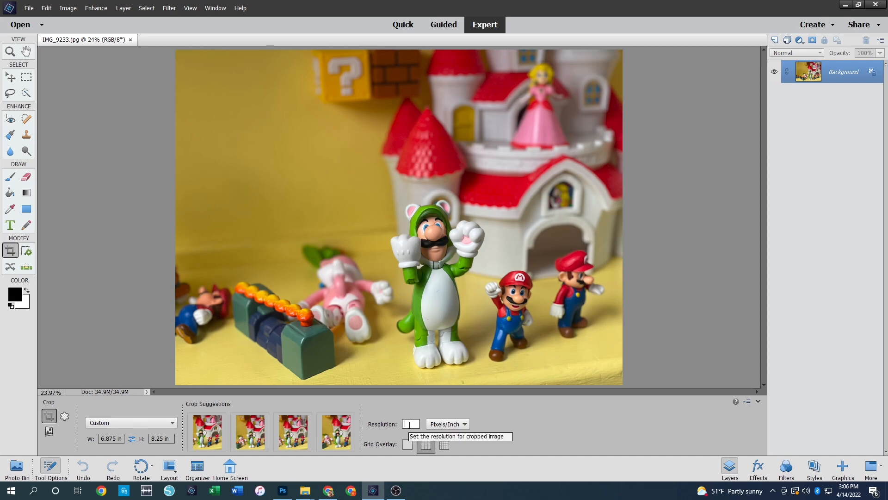
pyautogui.write('300')
pyautogui.press('Return')
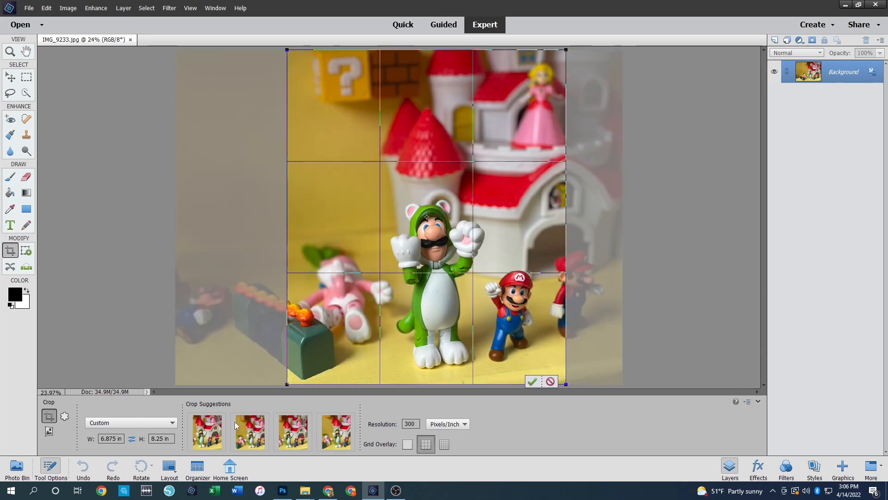
# - Use the third crop suggestion, shrink and reposition its frame around the castle and the three standing figures, and apply the crop
pyautogui.moveTo(209, 430)
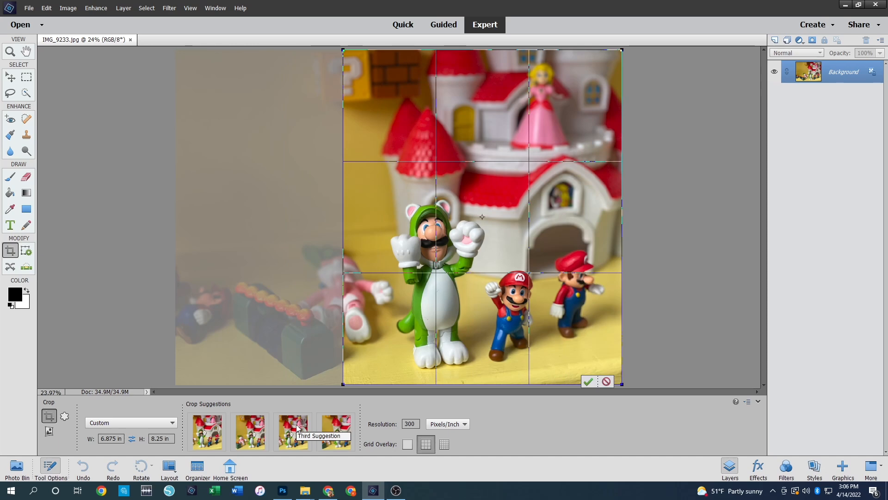
pyautogui.click(292, 433)
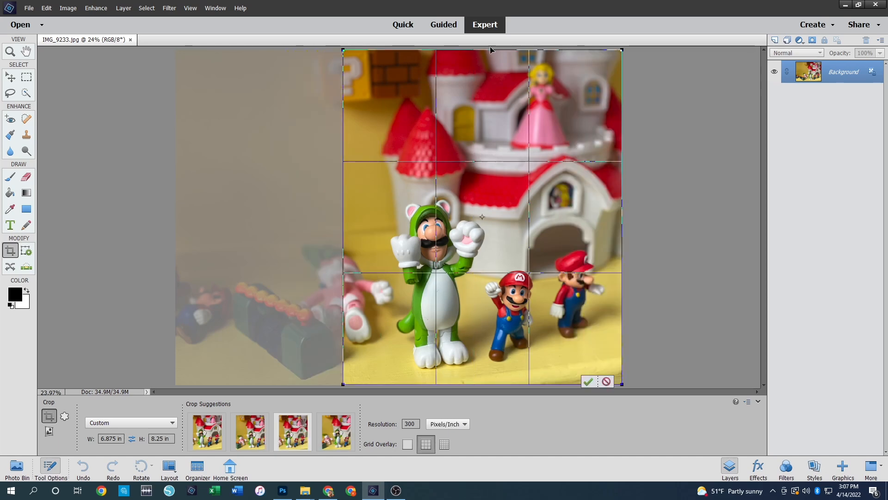
pyautogui.moveTo(344, 384); pyautogui.dragTo(387, 332)
pyautogui.moveTo(343, 384)
pyautogui.mouseDown()
pyautogui.moveTo(414, 301)
pyautogui.moveTo(351, 290)
pyautogui.moveTo(356, 345)
pyautogui.moveTo(343, 367)
pyautogui.moveTo(414, 301)
pyautogui.moveTo(392, 370)
pyautogui.moveTo(354, 370)
pyautogui.mouseUp()
pyautogui.moveTo(512, 192); pyautogui.dragTo(512, 202)
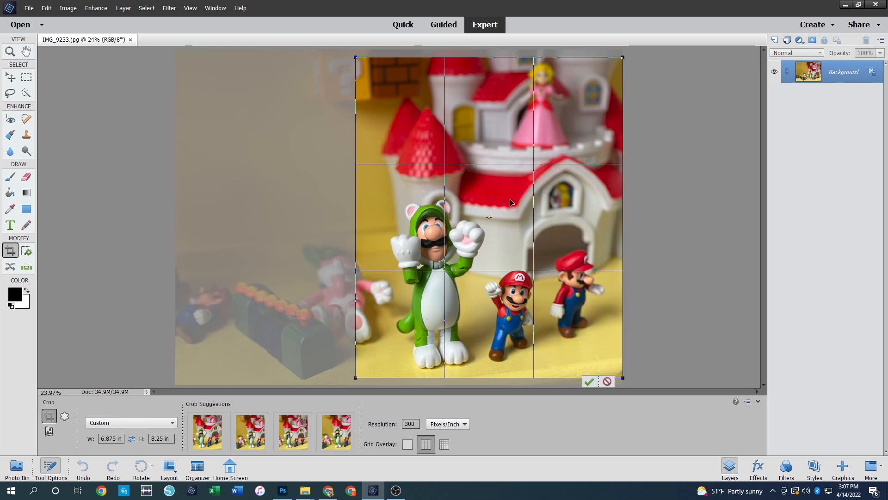
pyautogui.click(589, 382)
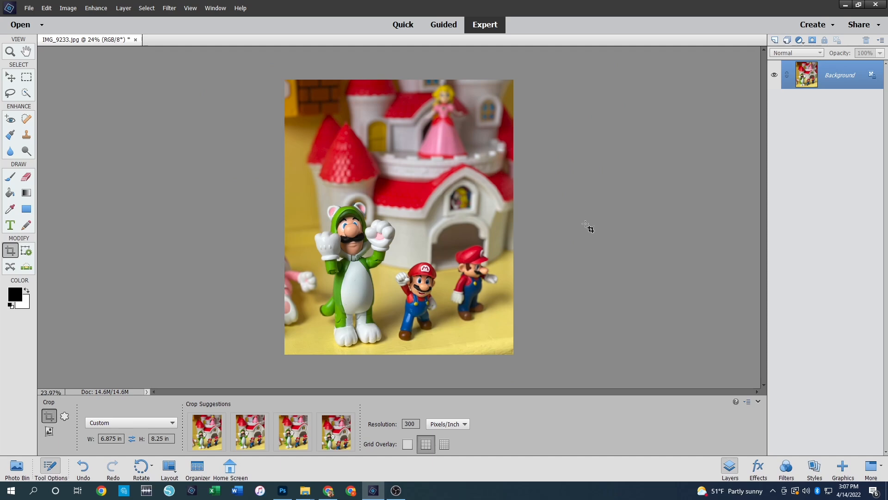
# - Set the crop size to 1280 px by 720 px, move the frame down over the three figures and apply the crop
pyautogui.click(238, 437)
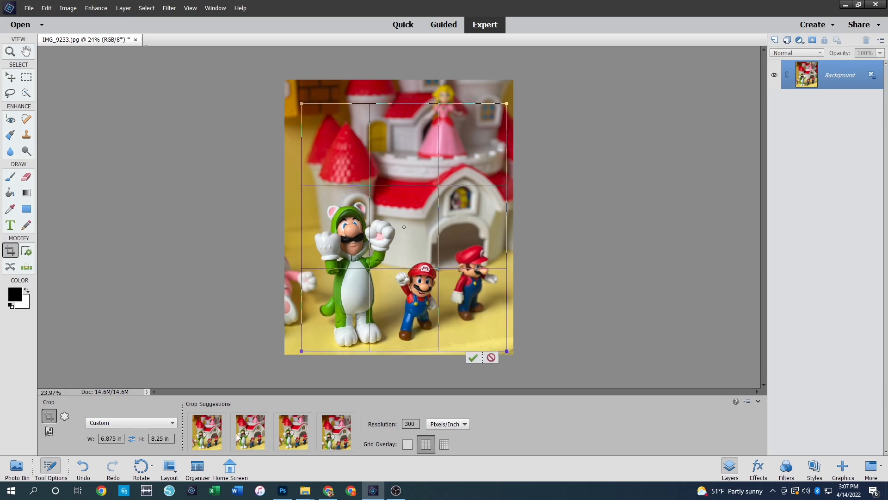
pyautogui.click(111, 438)
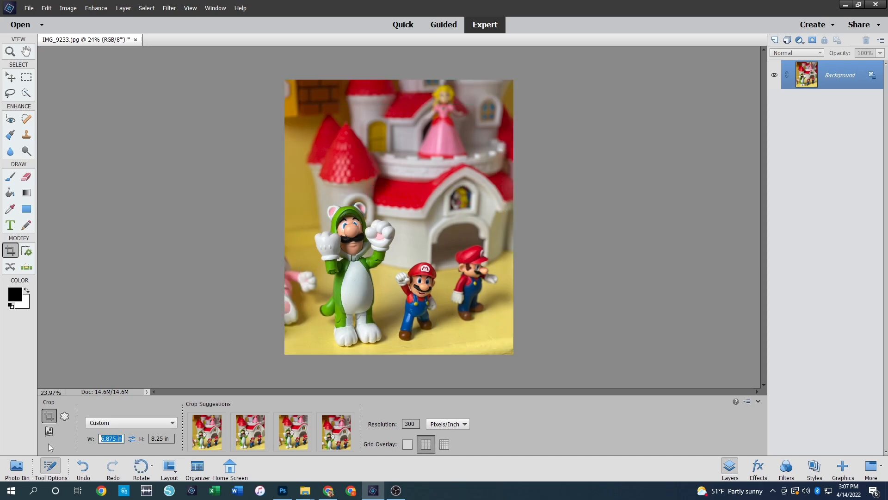
pyautogui.write('1280 p')
pyautogui.press('Tab')
pyautogui.write('720')
pyautogui.press('Tab')
pyautogui.moveTo(331, 439)
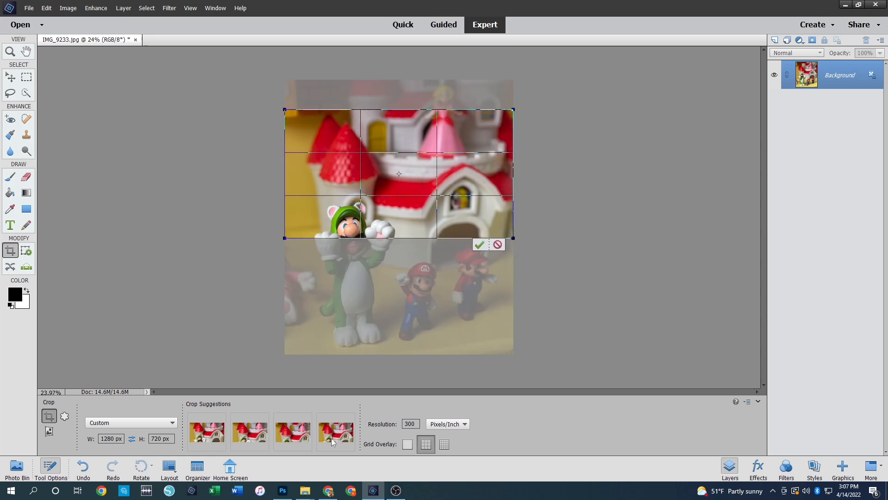
pyautogui.moveTo(402, 215); pyautogui.dragTo(399, 293)
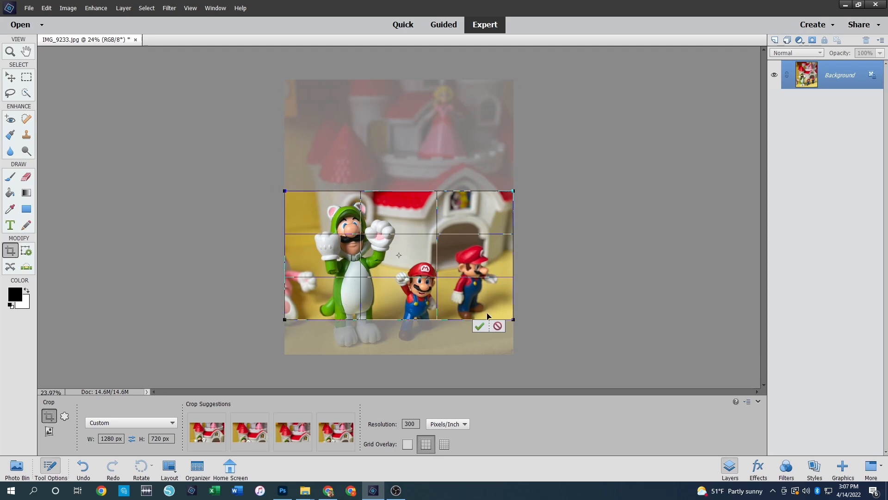
pyautogui.click(480, 327)
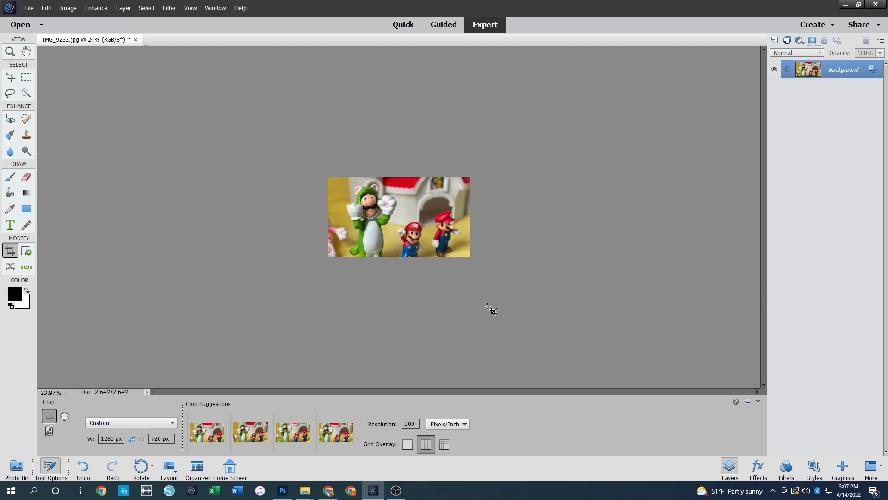
# - Undo both crops to restore the full photo and open its Image Size settings
pyautogui.hotkey('ctrl', 'z')
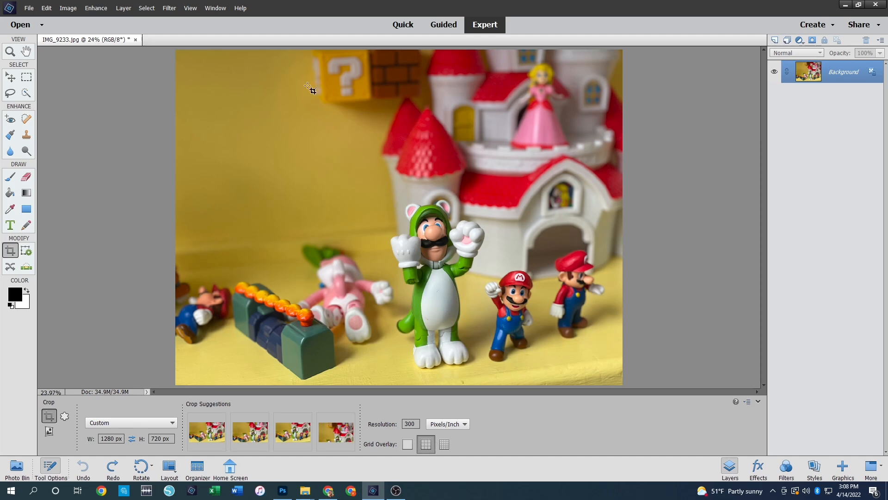
pyautogui.click(68, 9)
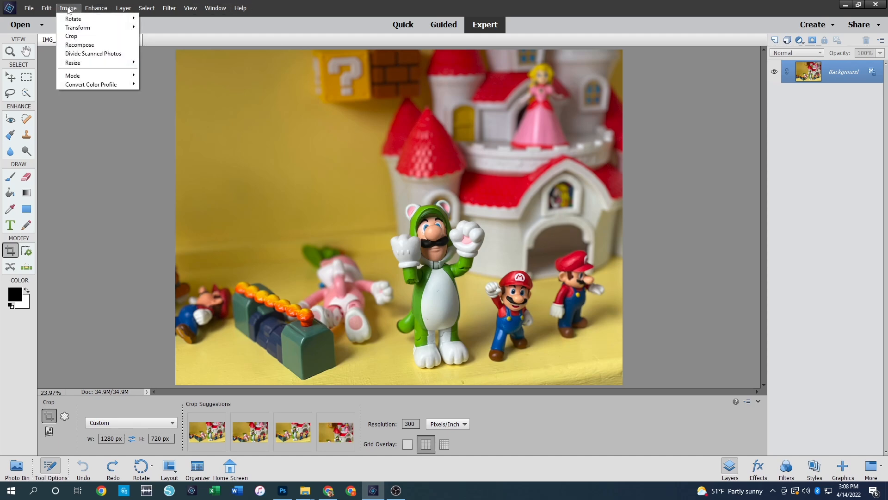
pyautogui.moveTo(82, 66)
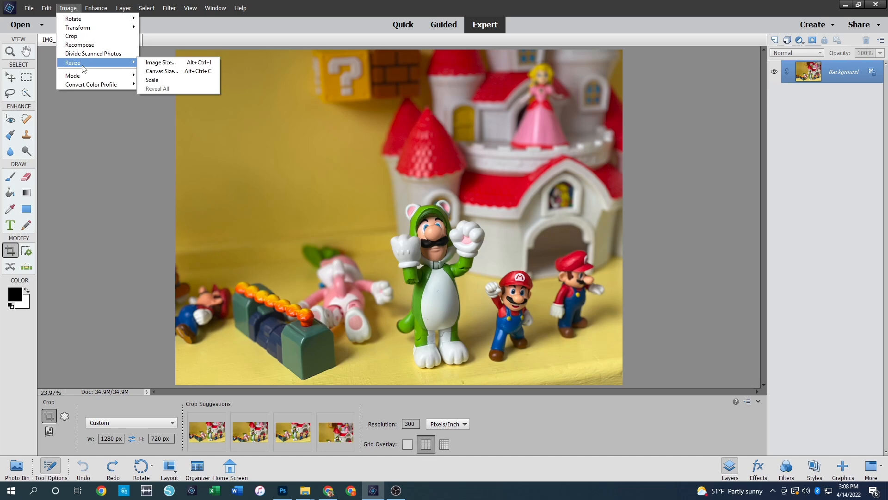
pyautogui.click(173, 66)
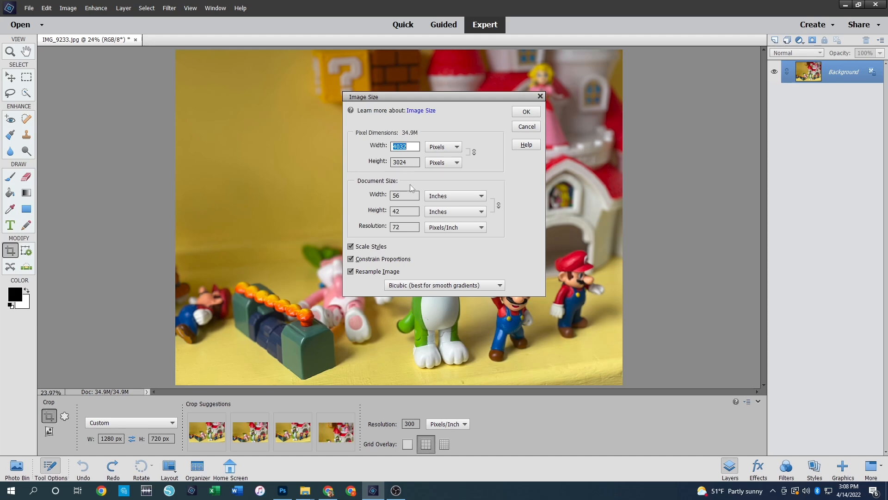
# - Try an image resolution of 300 pixels/inch, then set it back to 72 pixels/inch
pyautogui.moveTo(403, 227); pyautogui.dragTo(377, 235)
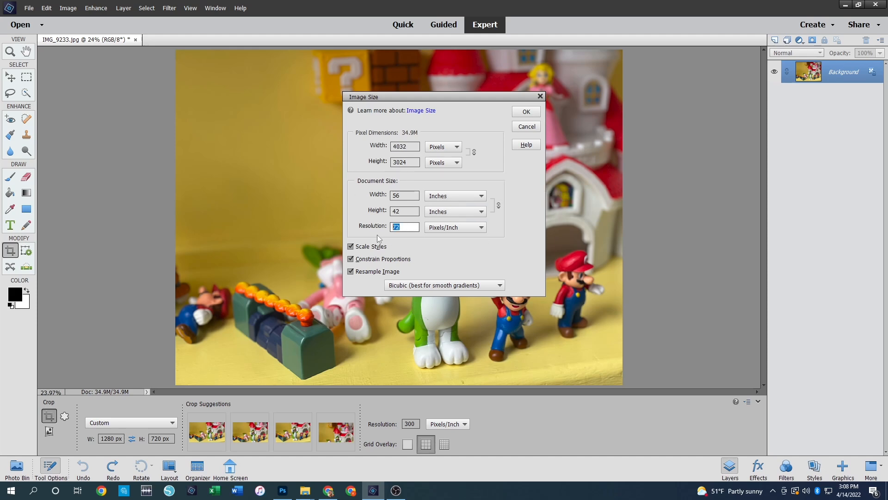
pyautogui.write('300')
pyautogui.press('BackSpace')
pyautogui.press('BackSpace')
pyautogui.press('BackSpace')
pyautogui.write('72')
pyautogui.press('Tab')
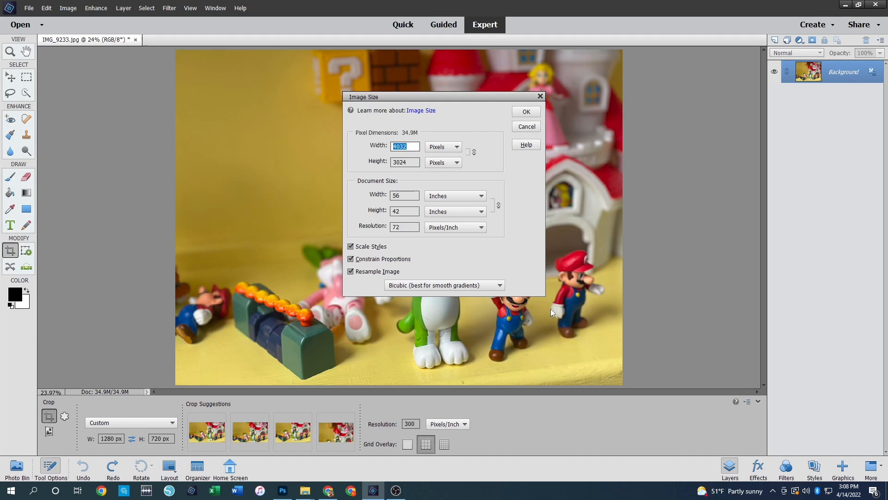
# - Set the image width to 2644 pixels and the resolution to 300 pixels/inch
pyautogui.write('2644')
pyautogui.doubleClick(402, 227)
pyautogui.write('300')
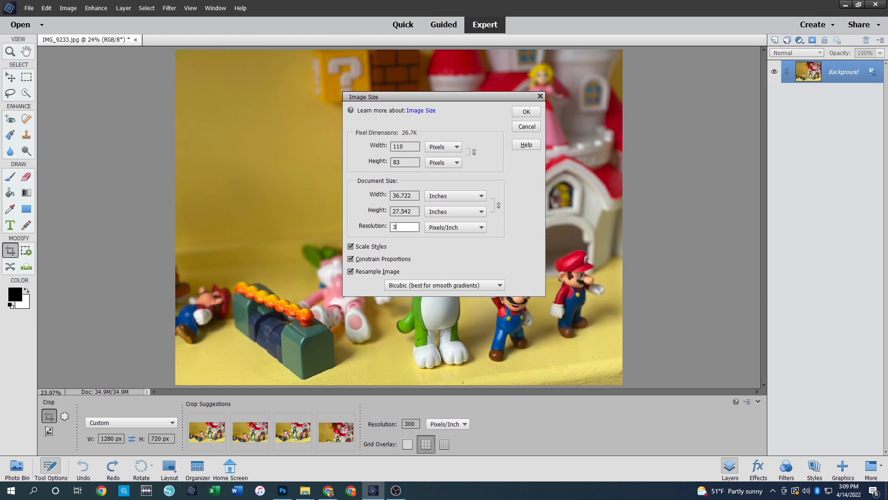
pyautogui.doubleClick(412, 146)
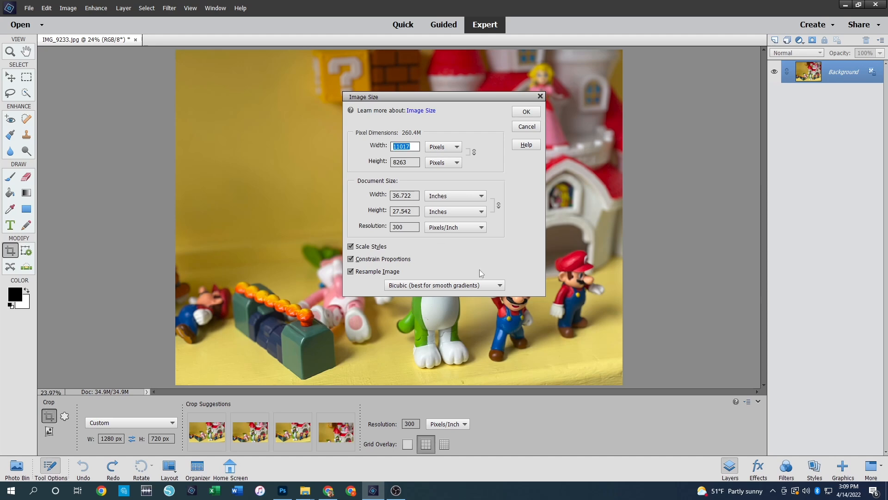
pyautogui.doubleClick(391, 166)
pyautogui.click(407, 229)
pyautogui.doubleClick(405, 228)
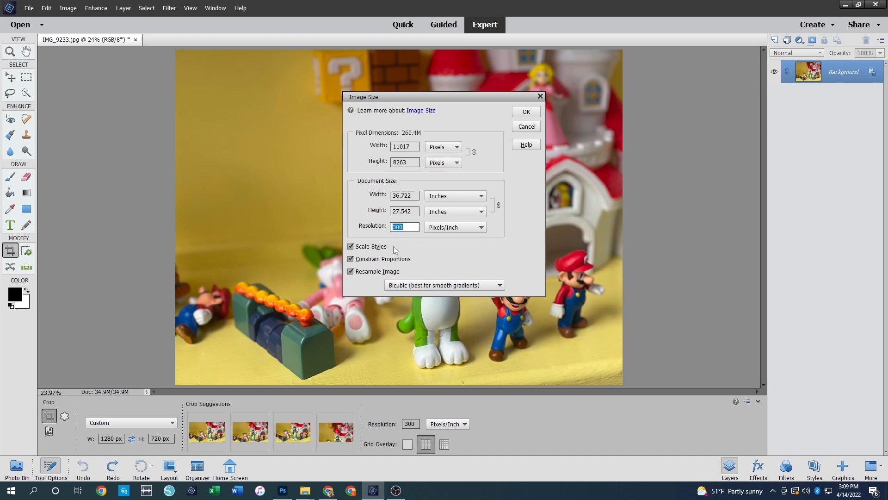
pyautogui.click(412, 147)
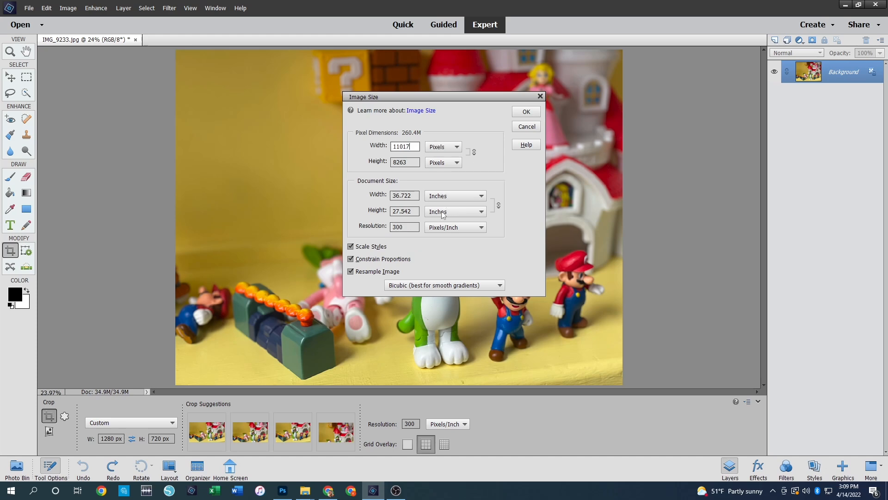
pyautogui.click(435, 148)
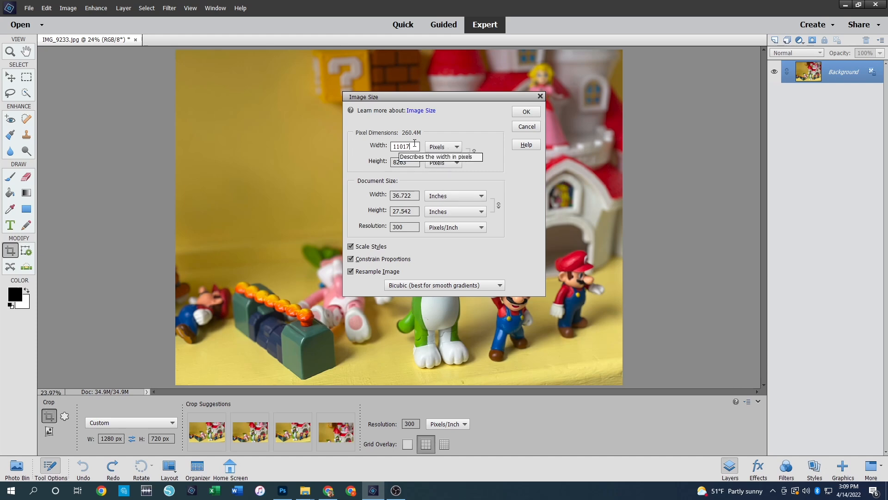
# - Re-enter the image width as 2644 pixels with proportions constrained, and apply the resize
pyautogui.moveTo(413, 145); pyautogui.dragTo(378, 145)
pyautogui.write('2644')
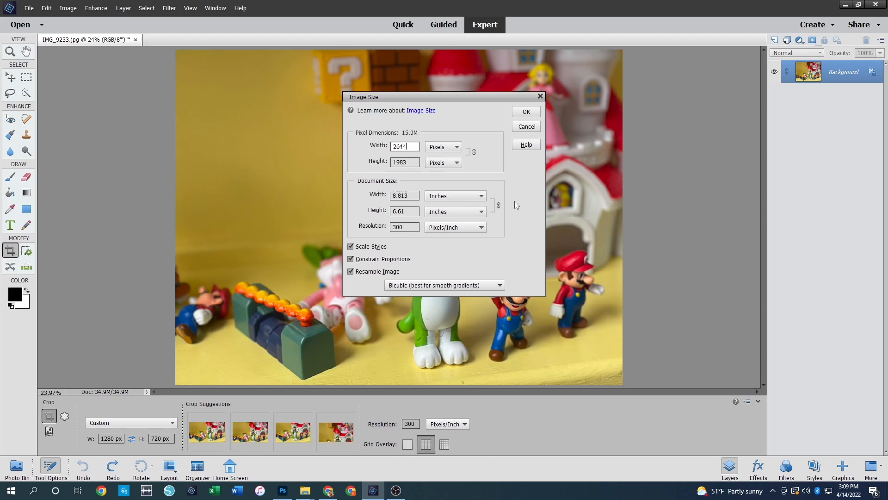
pyautogui.moveTo(418, 162); pyautogui.dragTo(377, 162)
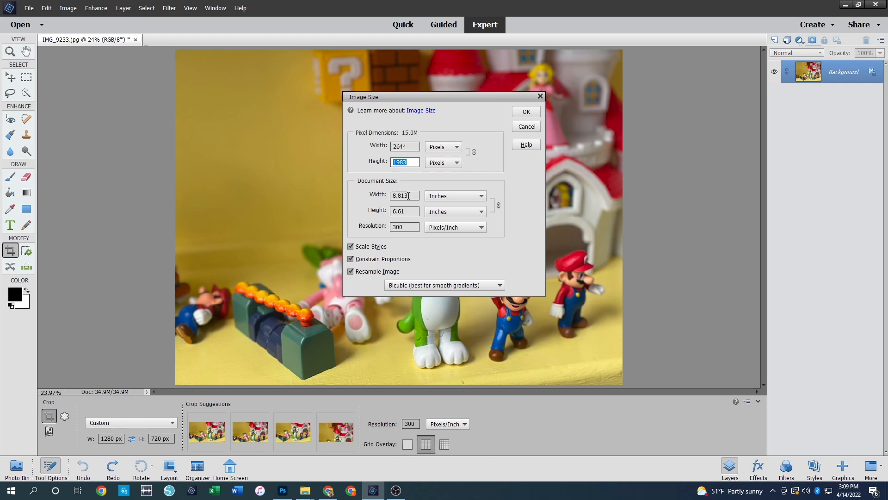
pyautogui.press('Tab')
pyautogui.press('Tab')
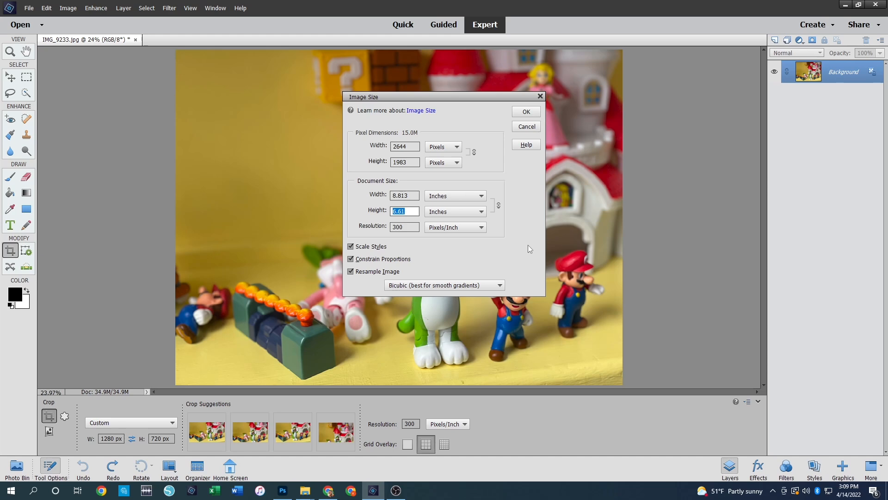
pyautogui.click(411, 211)
pyautogui.click(527, 111)
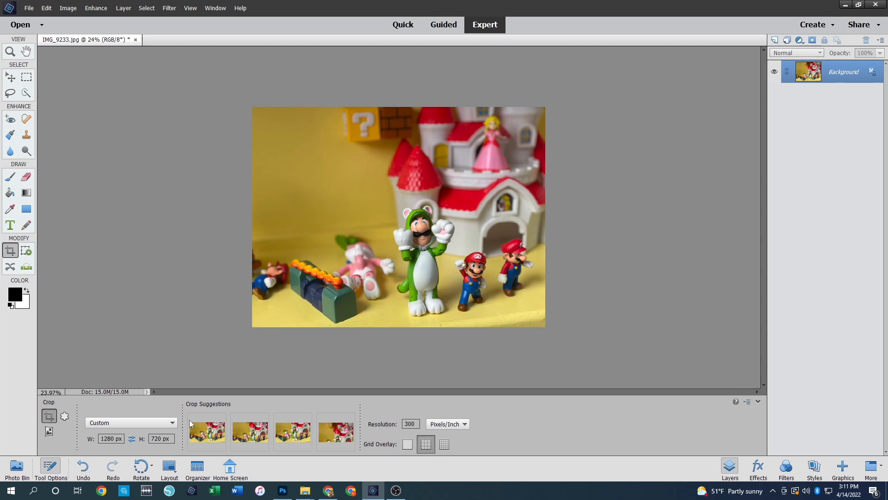
# - Open the choice of preset crop sizes for the Crop tool
pyautogui.click(153, 423)
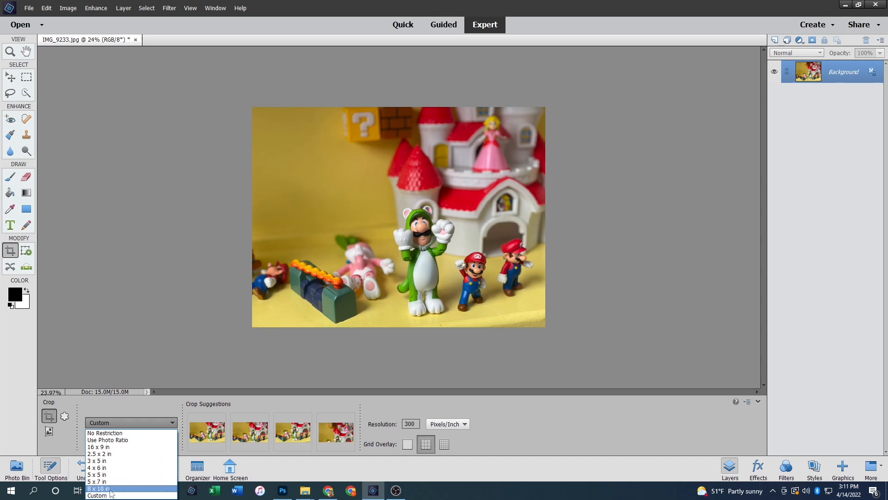